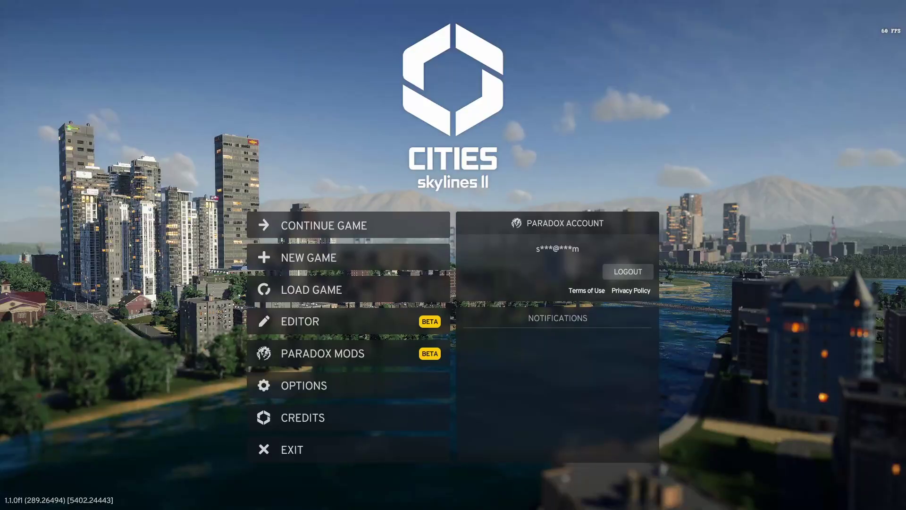
Search the Paradox Mods catalogue for "maptex" and sort the results by Most Subscribed.
click(359, 353)
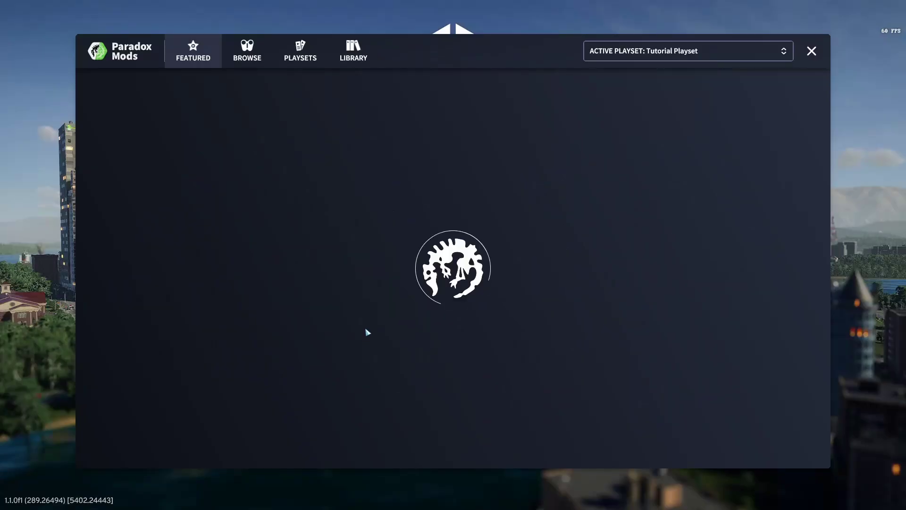
click(246, 51)
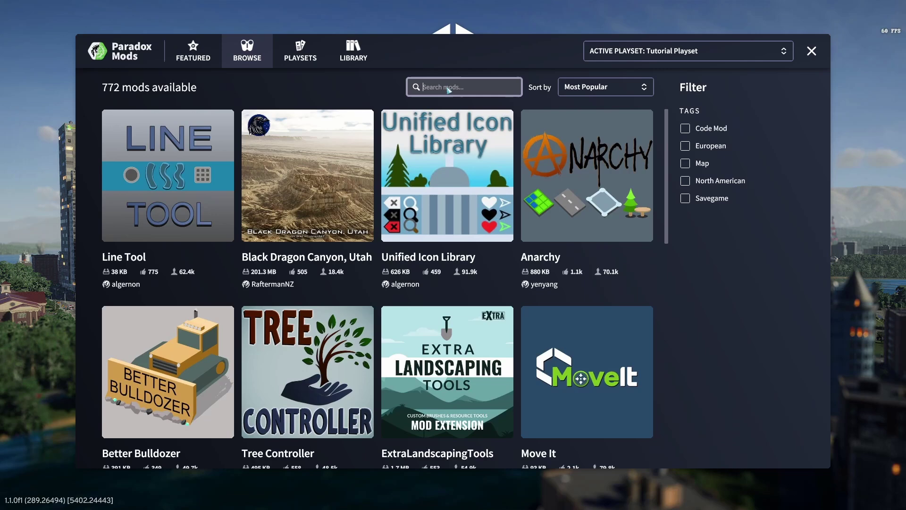
text(maptex)
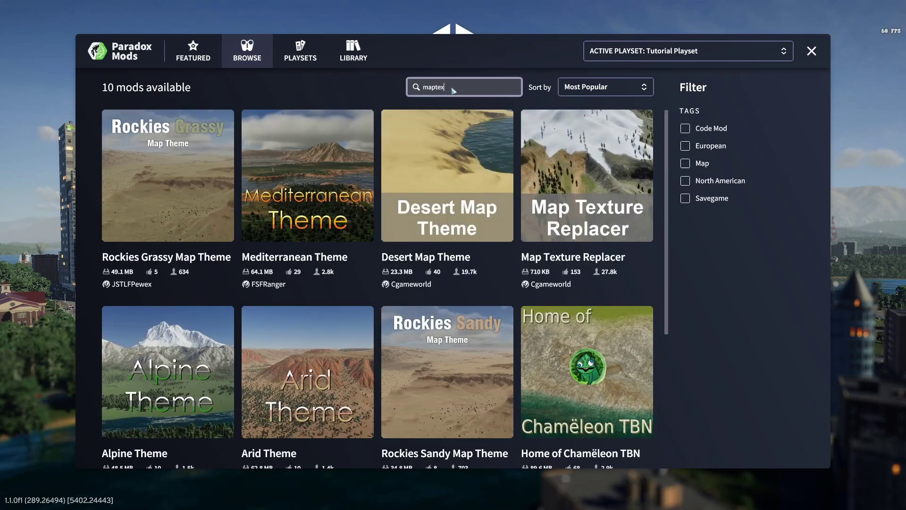
click(601, 87)
click(591, 137)
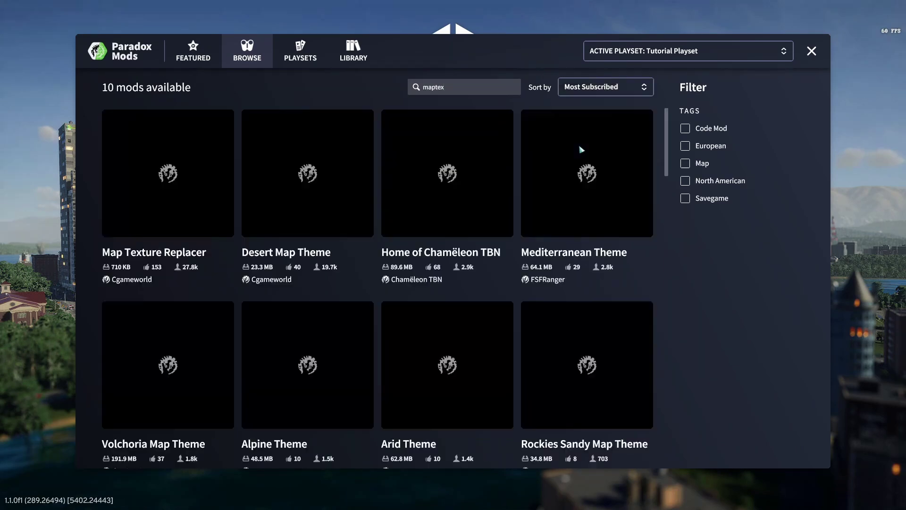
Add the Map Texture Replacer mod to the active playset and return to the search results.
click(201, 178)
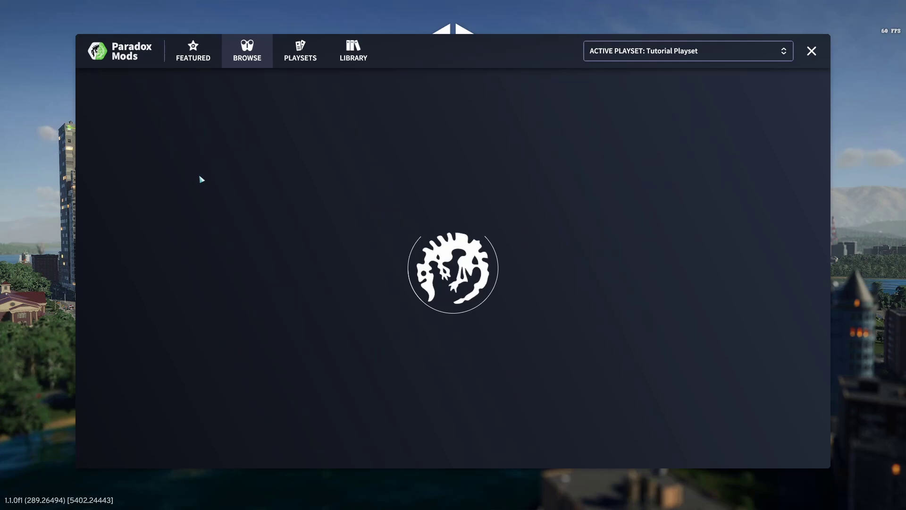
click(648, 146)
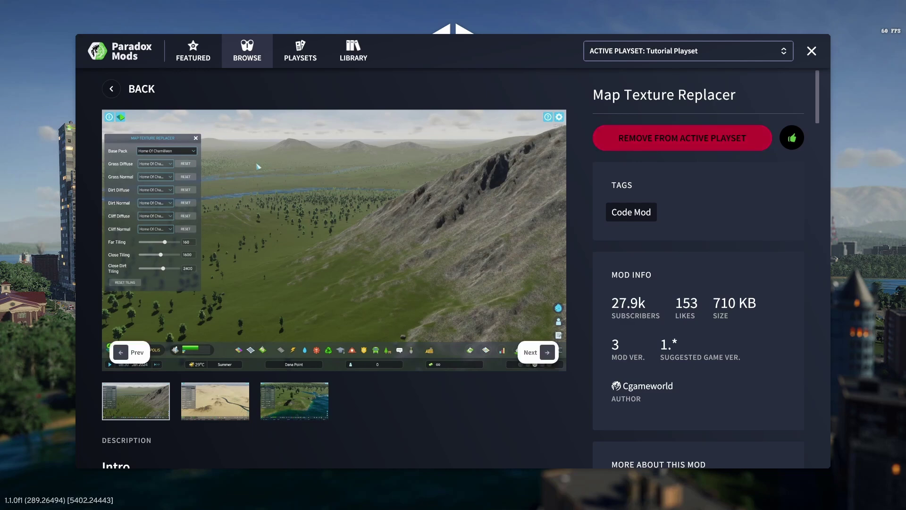
click(113, 93)
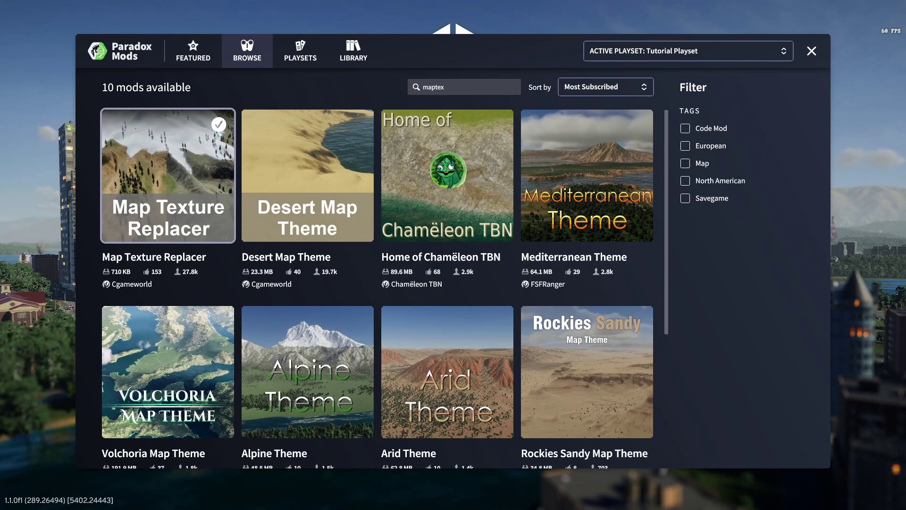
Add the Desert Map Theme texture pack to the active playset and return to the search results.
click(314, 159)
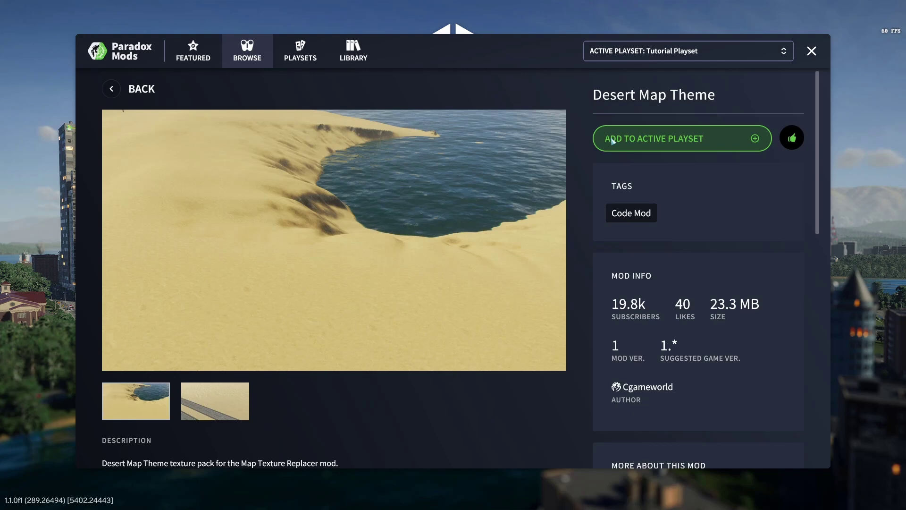
click(602, 141)
click(112, 89)
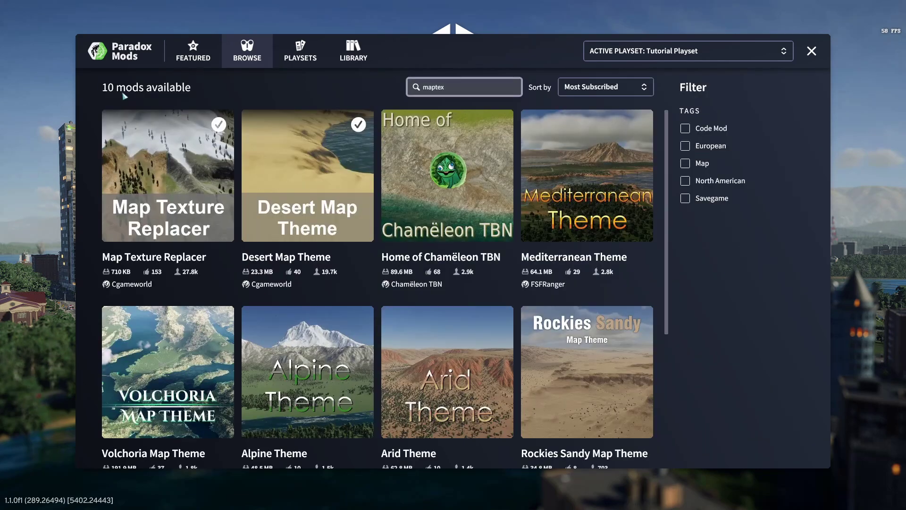
Add the Home of Chamëleon TBN texture pack to the active playset and return to the search results.
click(476, 153)
click(602, 138)
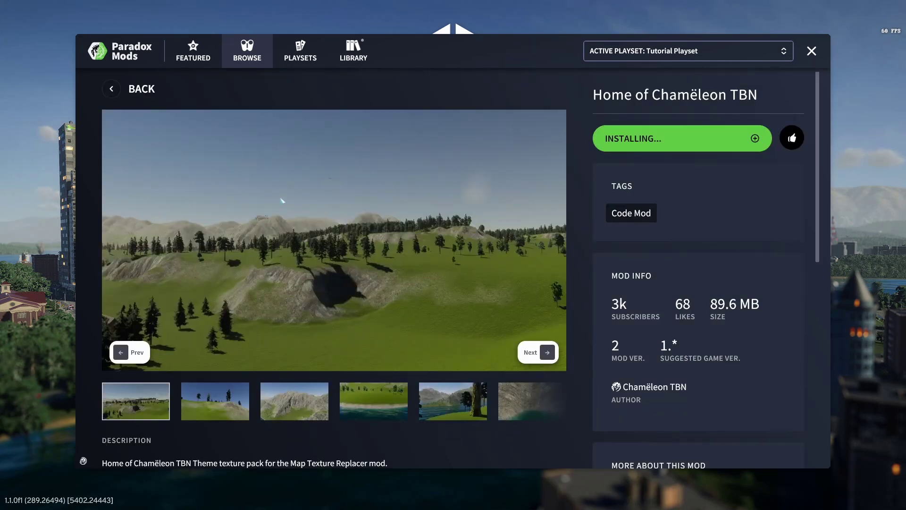
click(168, 96)
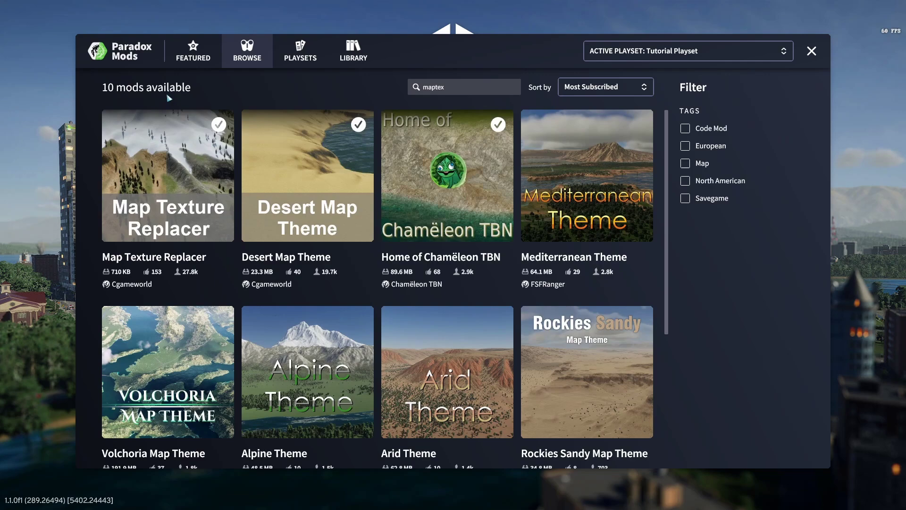
Leave Paradox Mods and agree to close the game so the changed code mods are applied on restart.
click(811, 50)
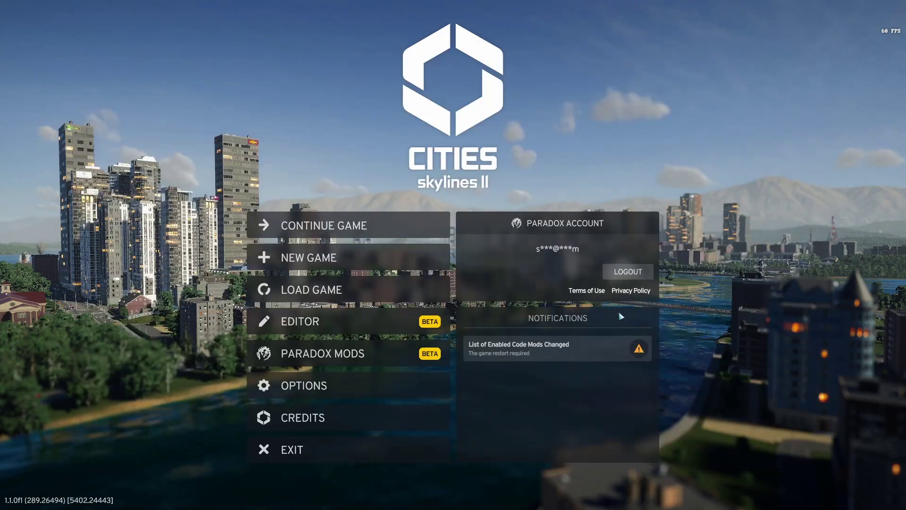
click(562, 355)
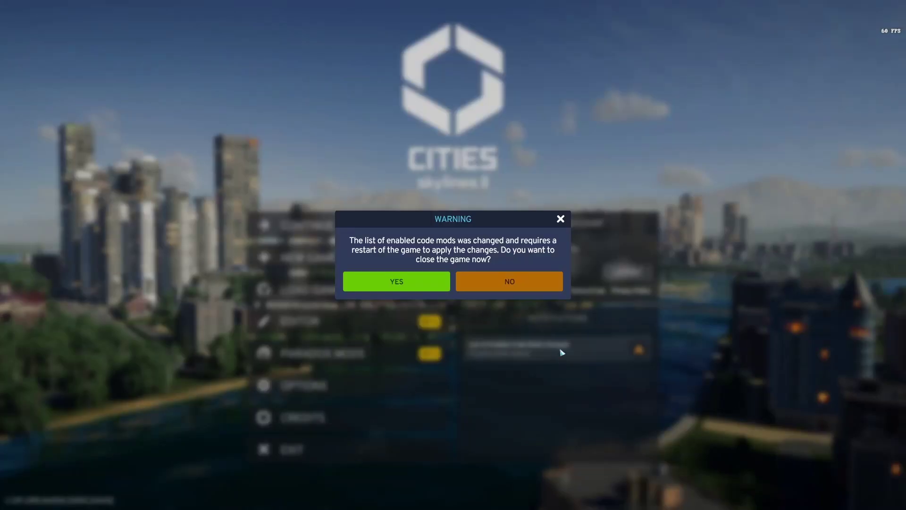
click(423, 289)
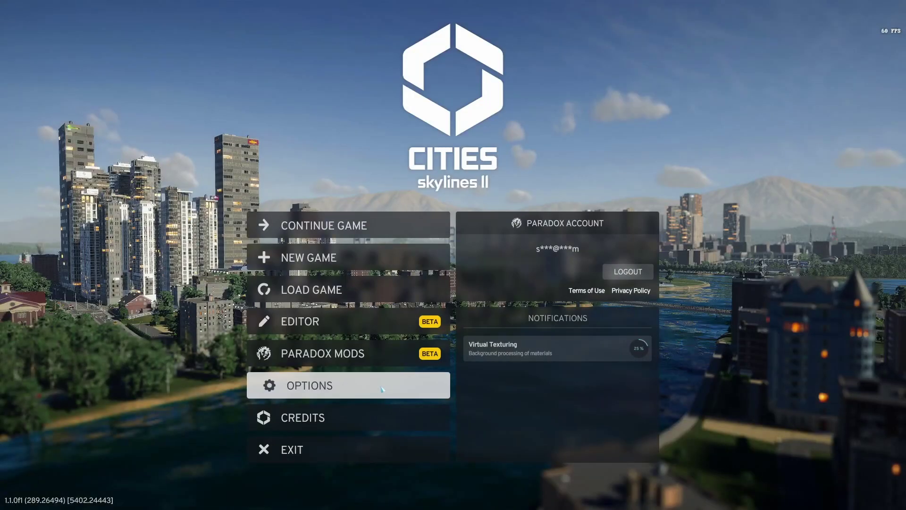
Check the Map Texture Replacer page in the game options and return to the main menu.
click(382, 389)
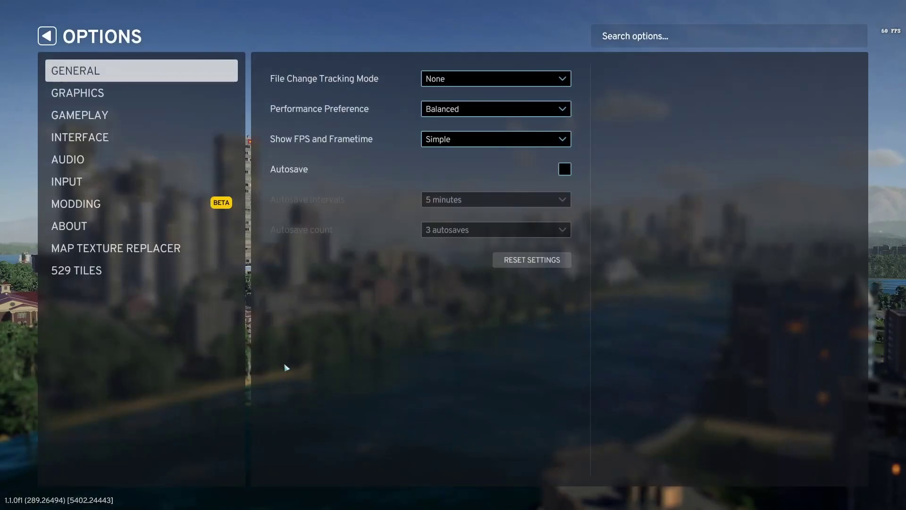
click(158, 260)
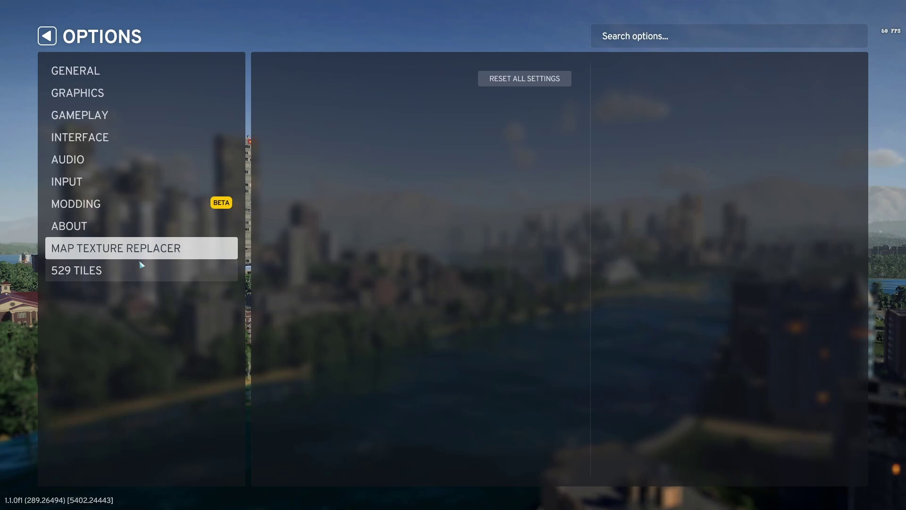
click(45, 39)
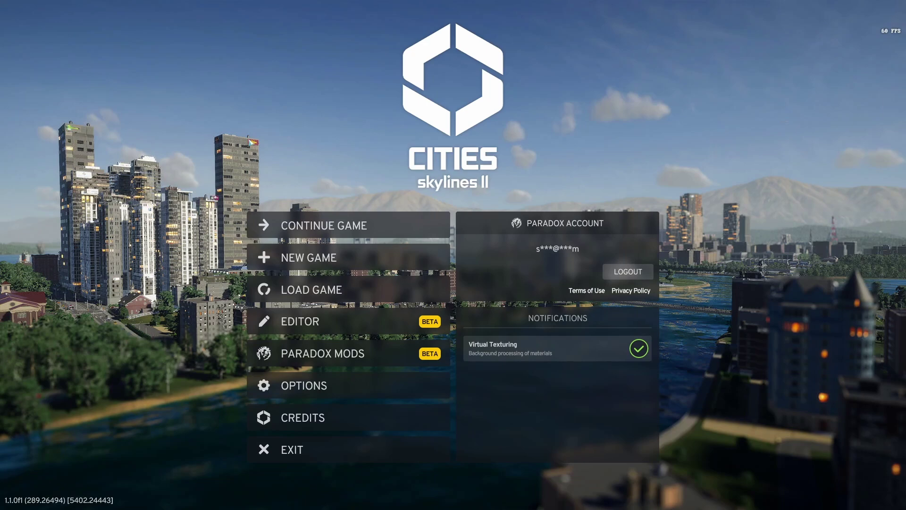
Start a new game and open the Map Texture Replacer settings in the city view.
click(406, 264)
click(719, 464)
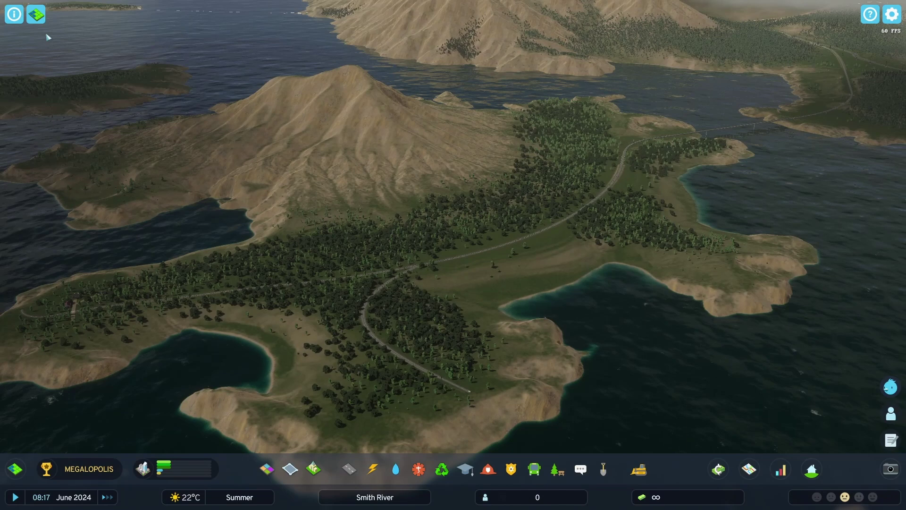
click(38, 17)
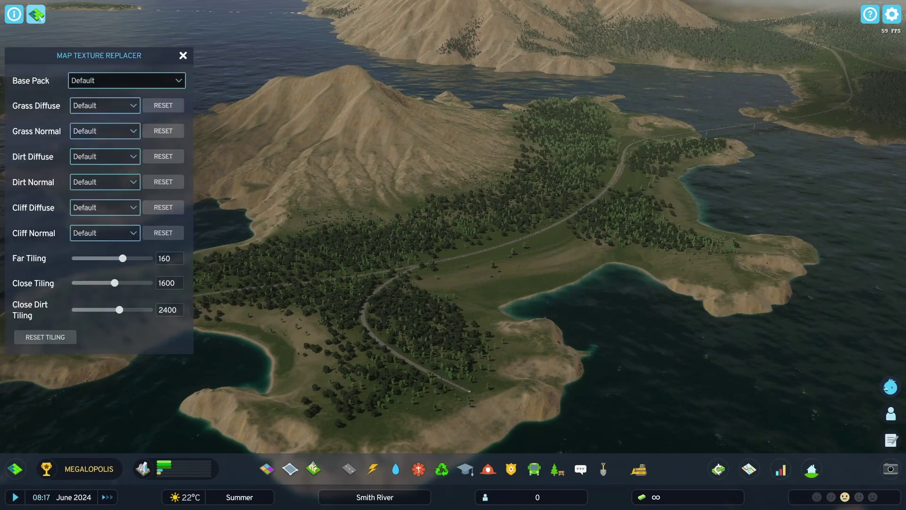
Apply Desert Map Theme as the base pack, and switch the base pack to Home of Chamëleon TBN.
click(91, 84)
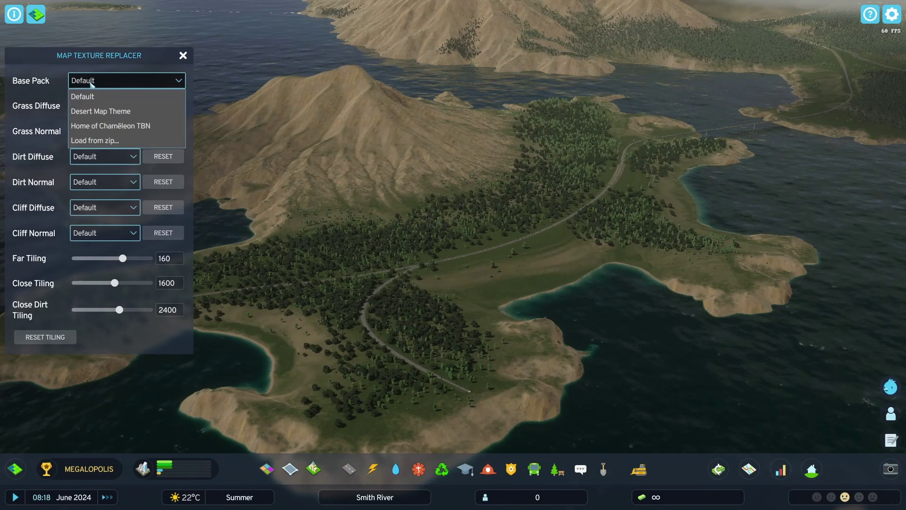
click(104, 112)
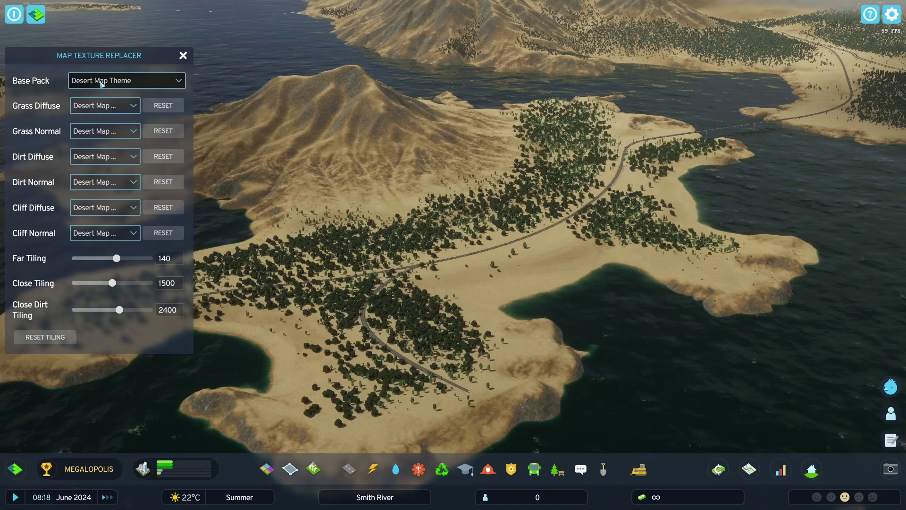
click(102, 84)
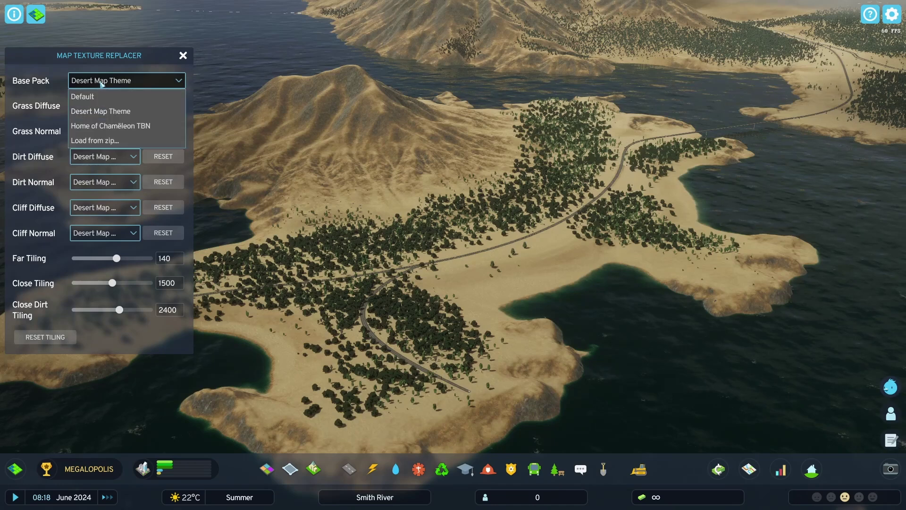
click(110, 125)
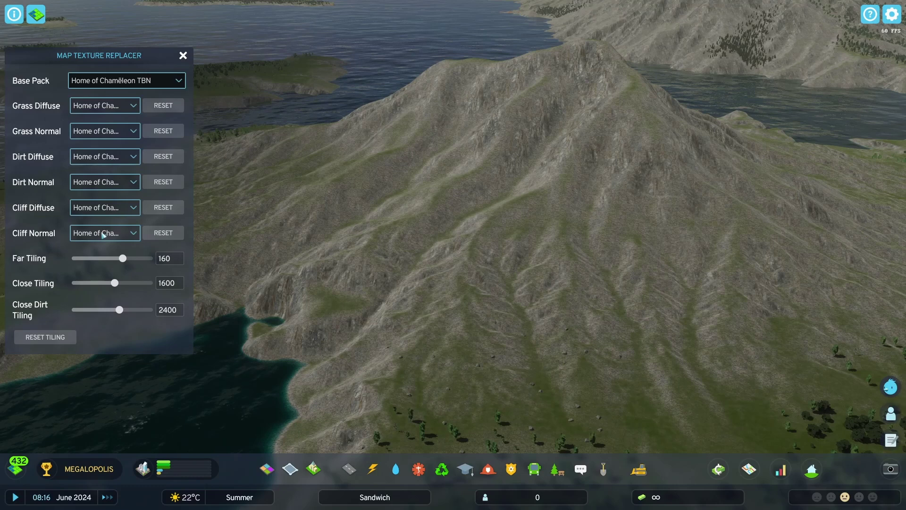
Set both the Cliff Diffuse and Cliff Normal textures to Desert Map Theme.
click(111, 210)
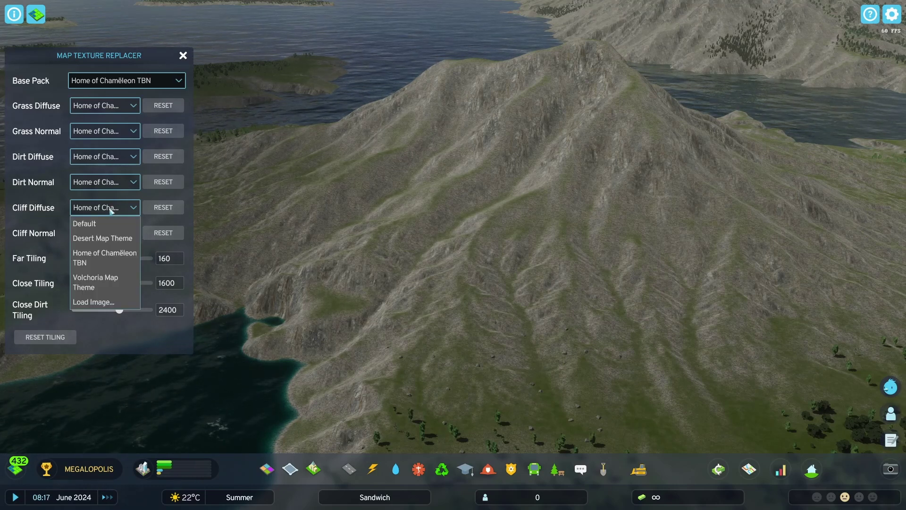
click(113, 238)
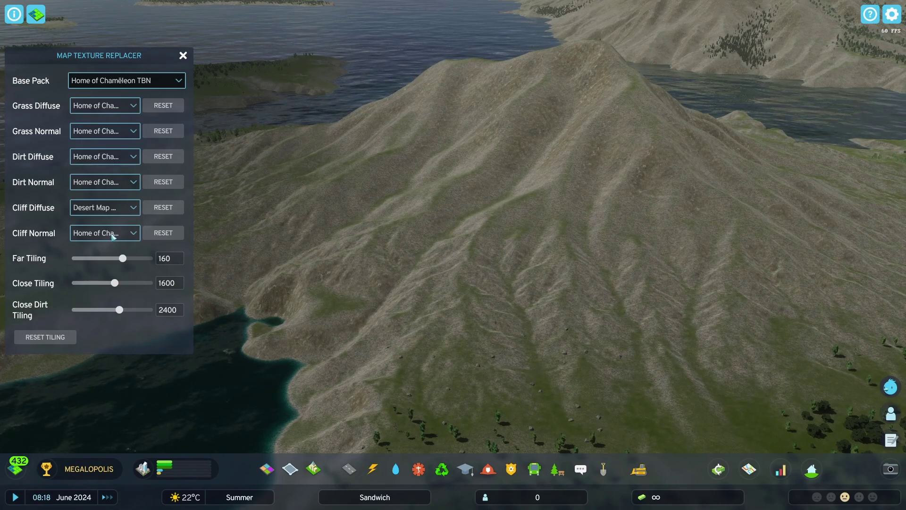
click(113, 237)
click(118, 264)
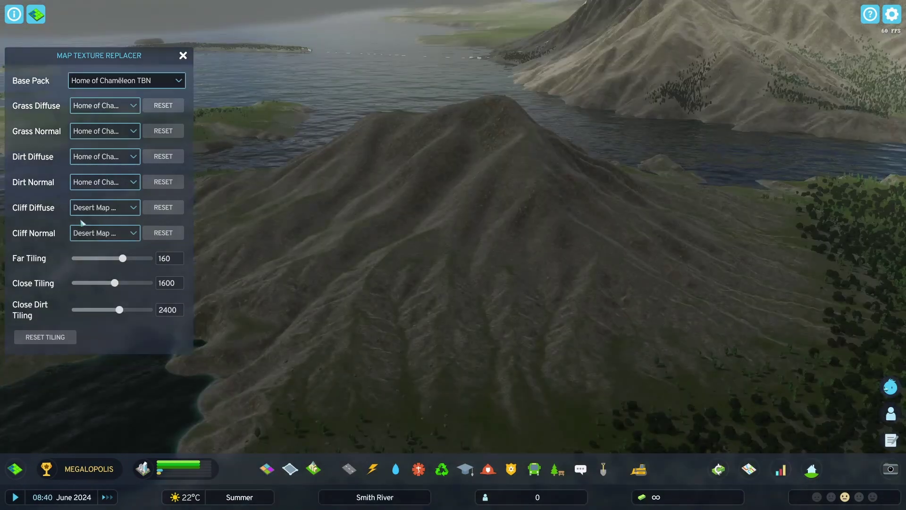
Load the custom image Texture2.png from the Pictures folder as the Cliff Diffuse texture and inspect the mountains.
click(72, 211)
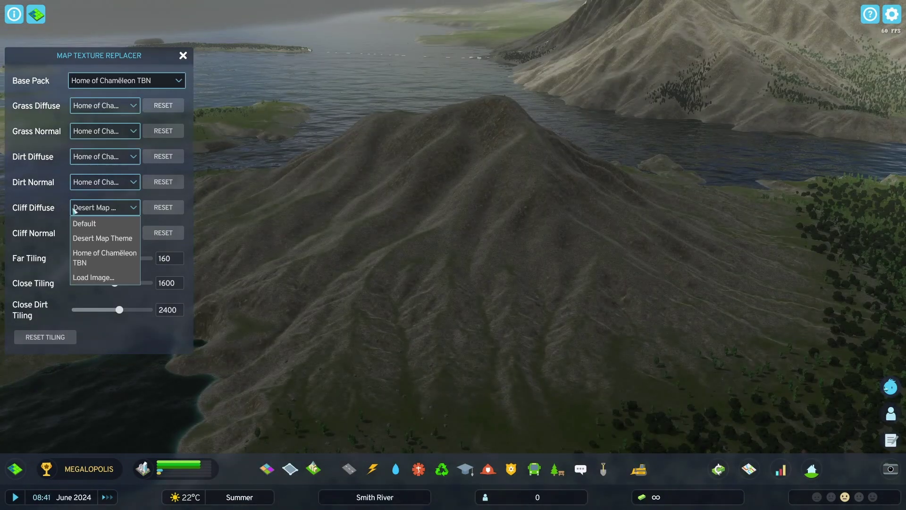
click(94, 277)
scroll(359, 254, down, 1)
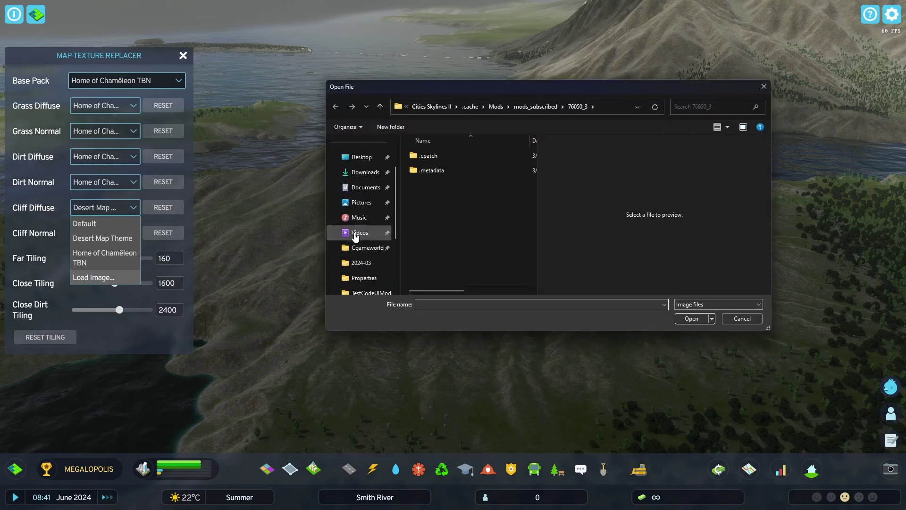
click(361, 202)
double_click(489, 213)
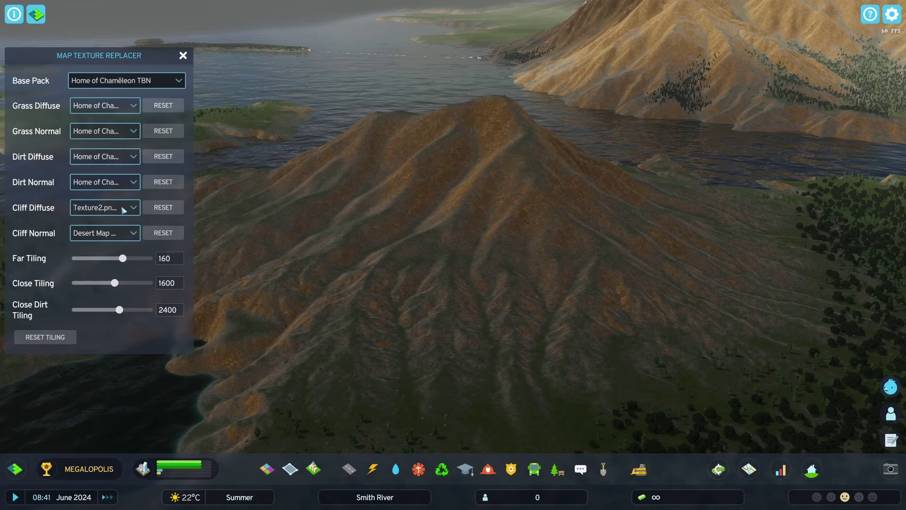
key(e)
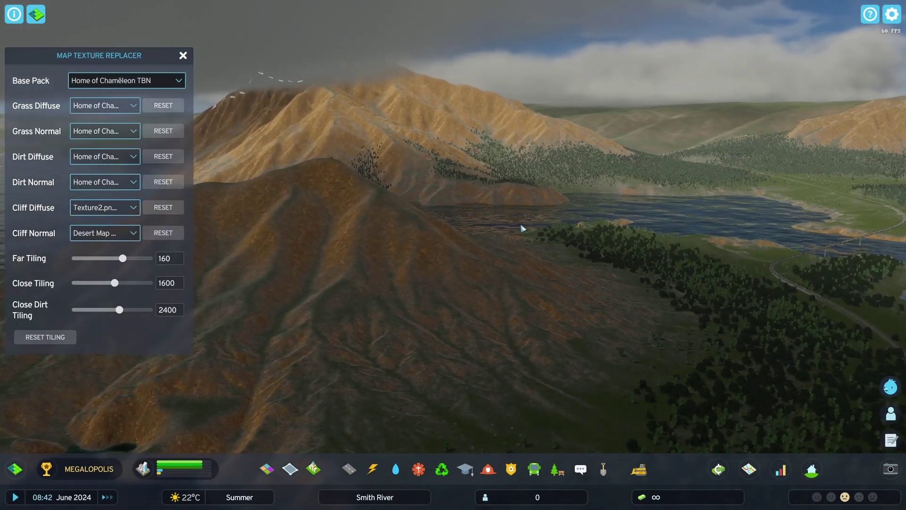
key(e)
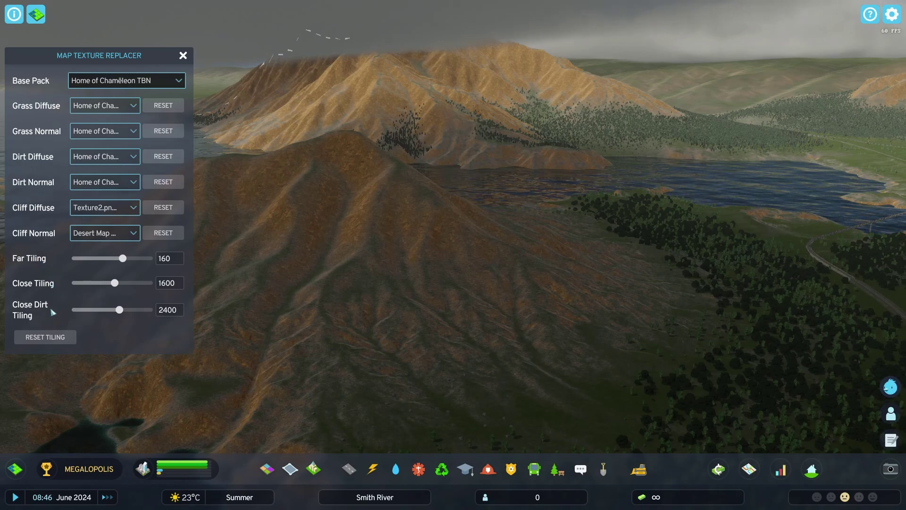
Set Far Tiling to 194, Close Tiling to 643 and Close Dirt Tiling to 1750.
mouse_move(123, 259)
mouse_down()
mouse_move(77, 259)
mouse_move(134, 261)
mouse_up()
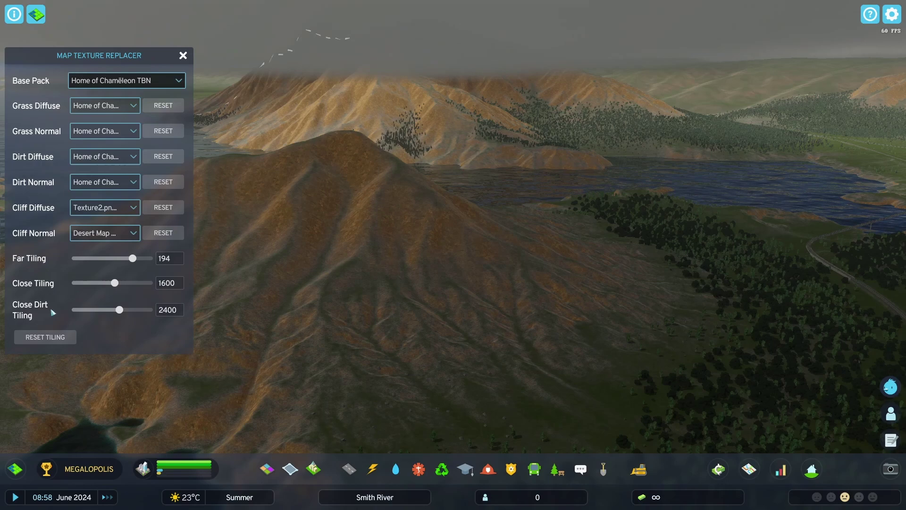
scroll(352, 274, up, 8)
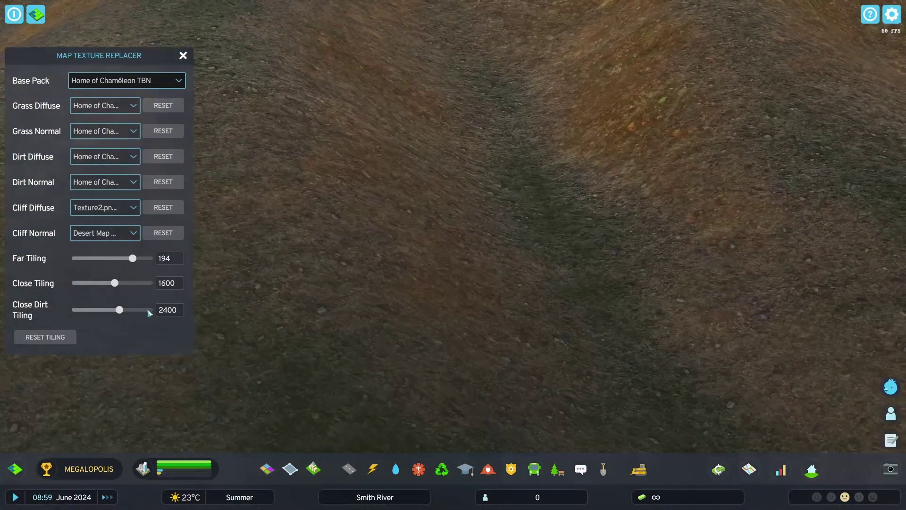
drag(115, 283, 91, 283)
scroll(273, 293, up, 2)
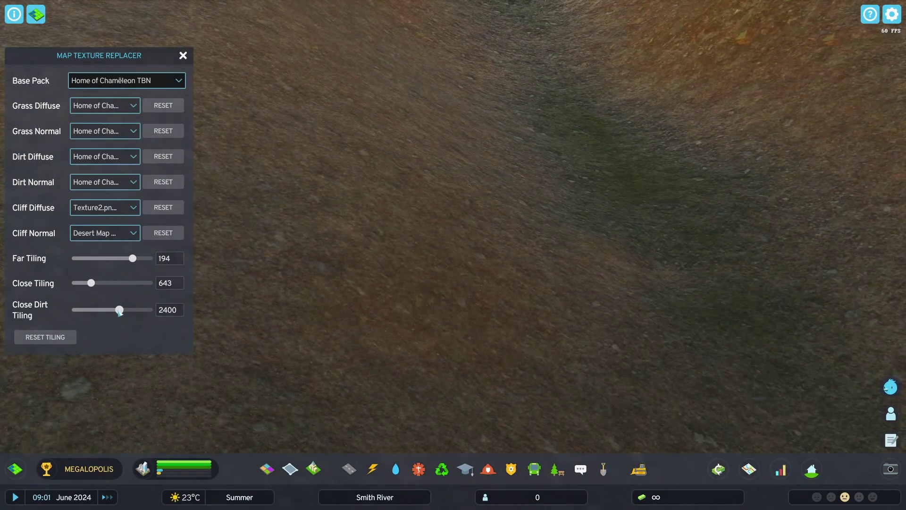
mouse_move(119, 309)
mouse_down()
mouse_move(94, 310)
mouse_move(119, 310)
mouse_move(107, 311)
mouse_up()
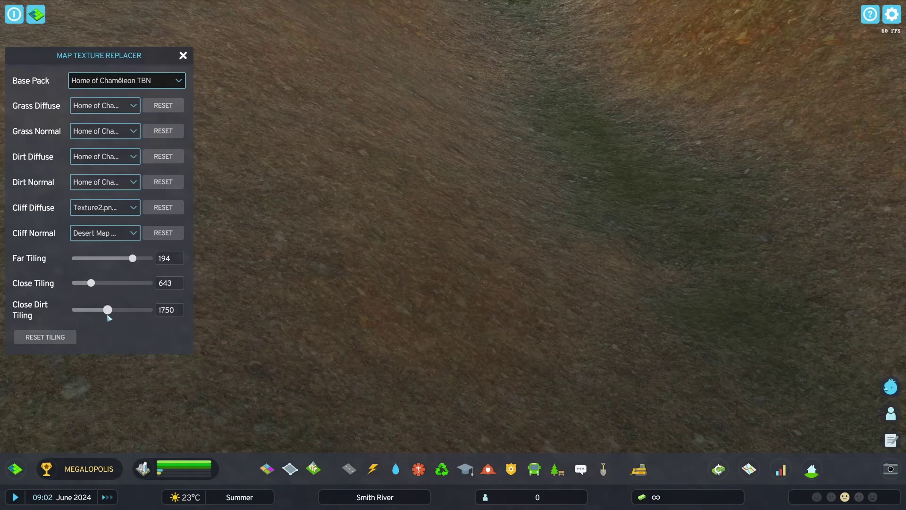
Set Far Tiling to 200 and check the texture on the mountains.
scroll(425, 283, down, 5)
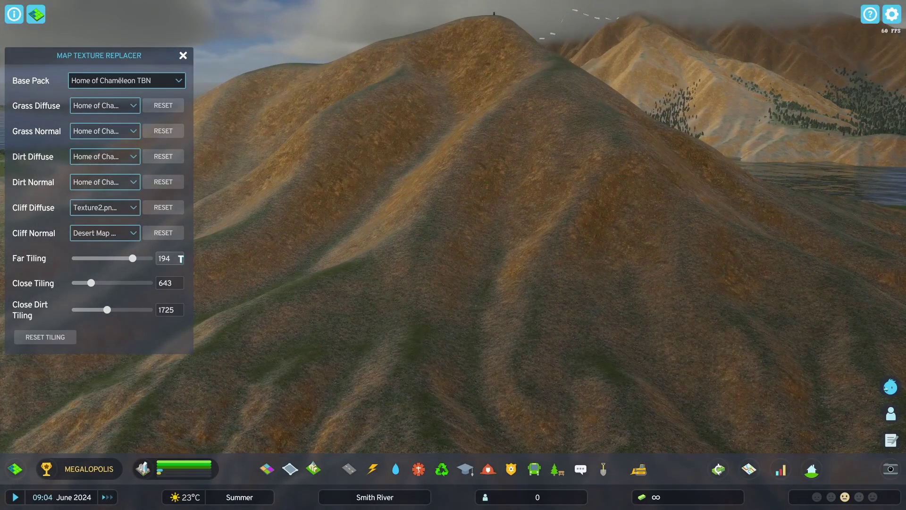
click(181, 258)
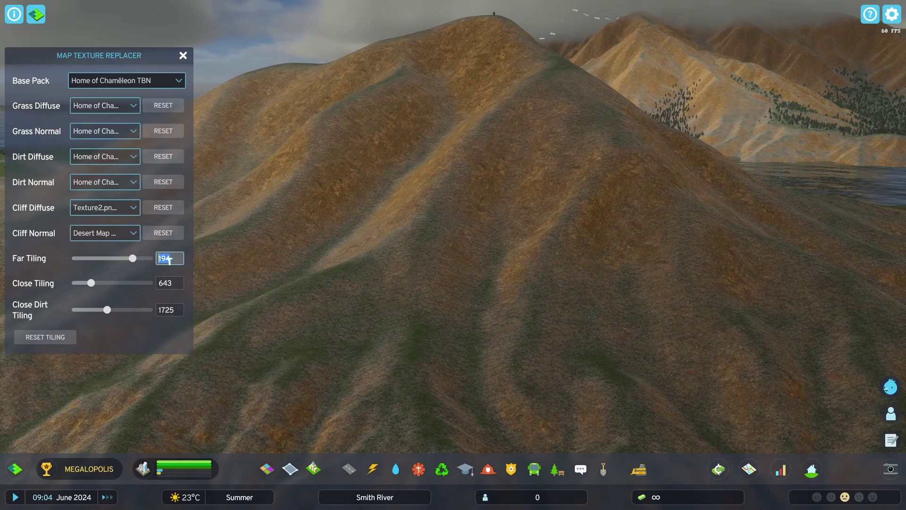
text(20000)
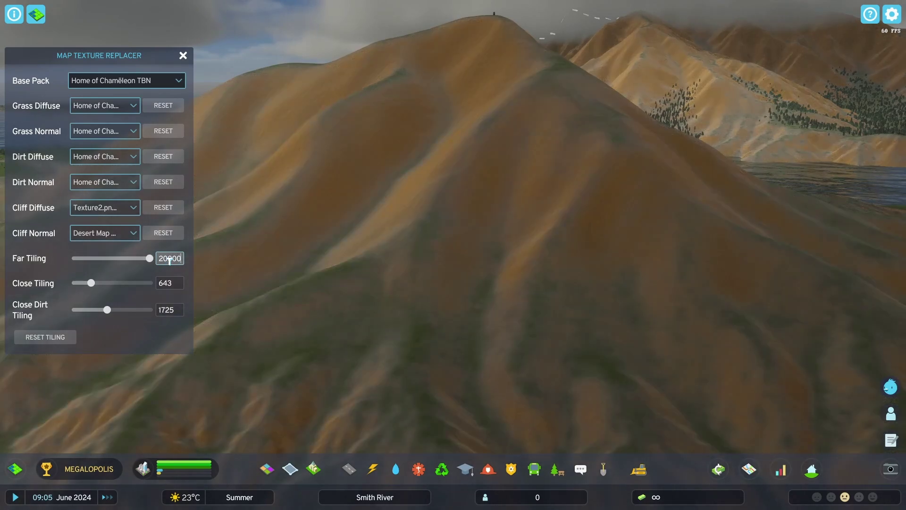
key(BackSpace)
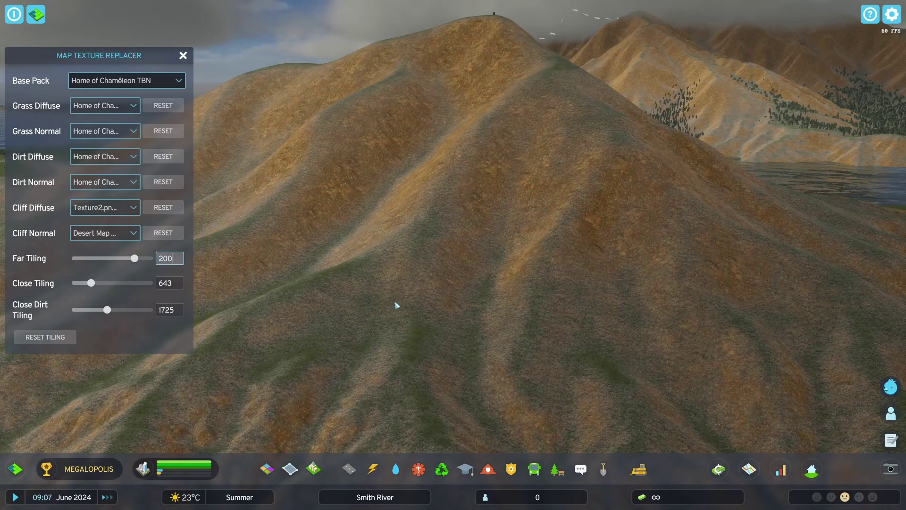
scroll(396, 306, down, 3)
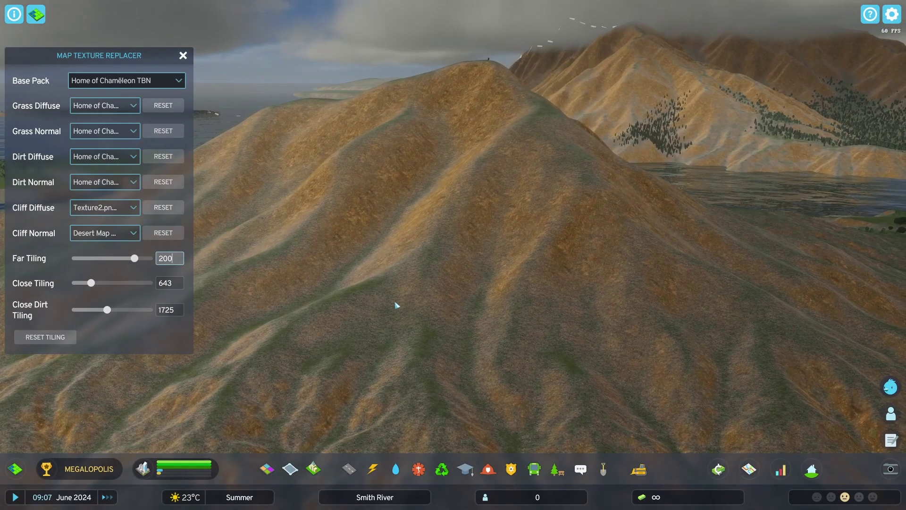
Exit the current game, open the map editor and show the Map Texture Replacer settings there.
key(Escape)
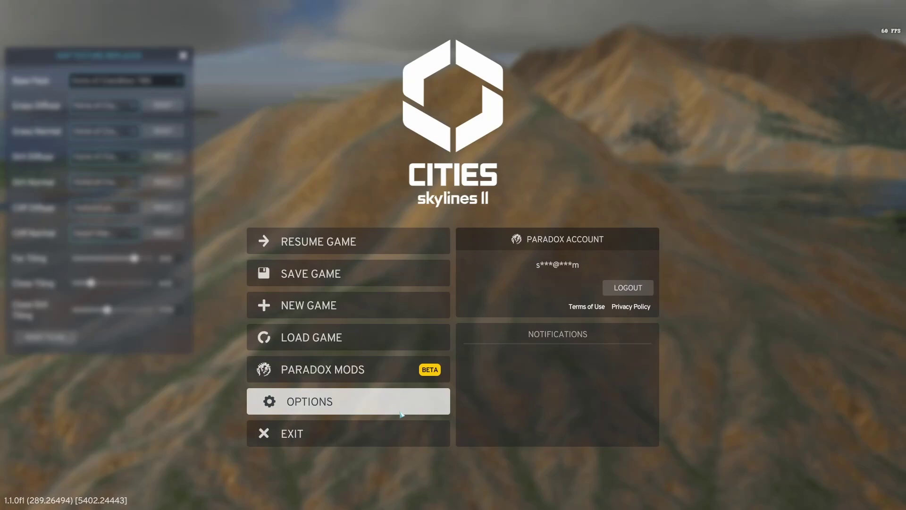
click(408, 431)
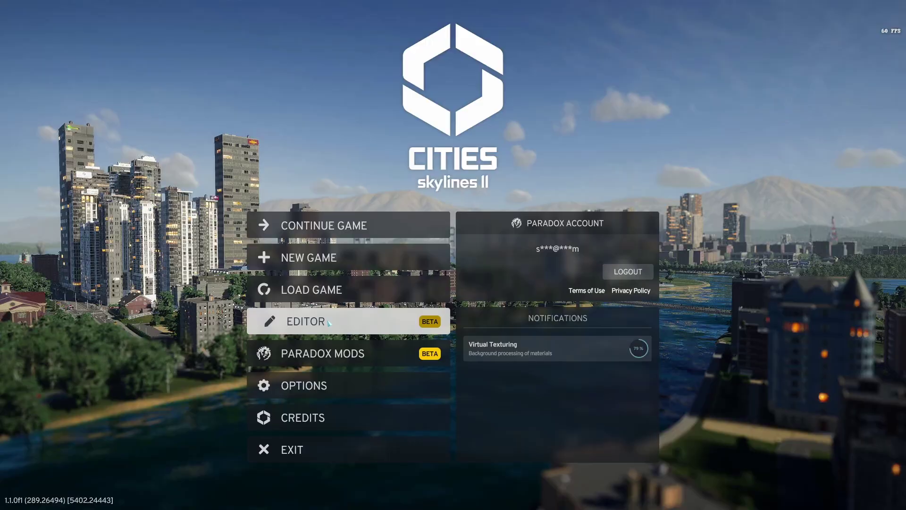
click(330, 319)
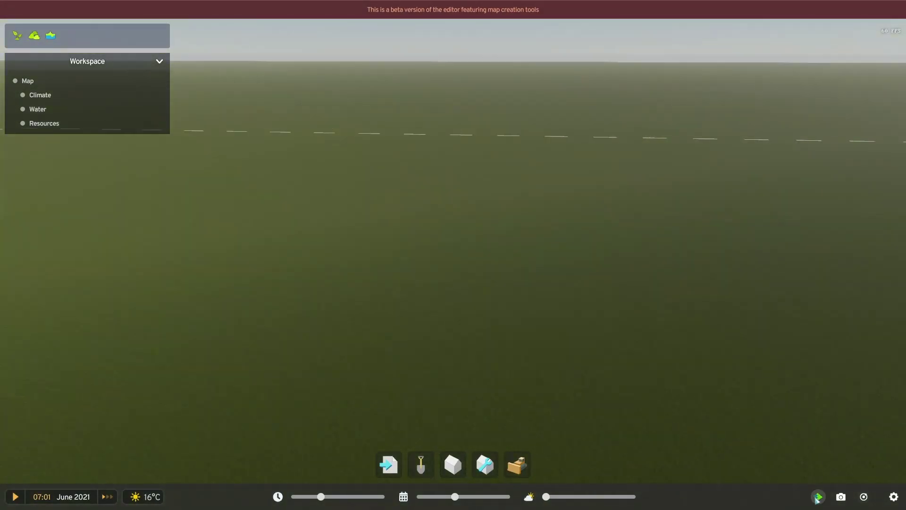
click(817, 497)
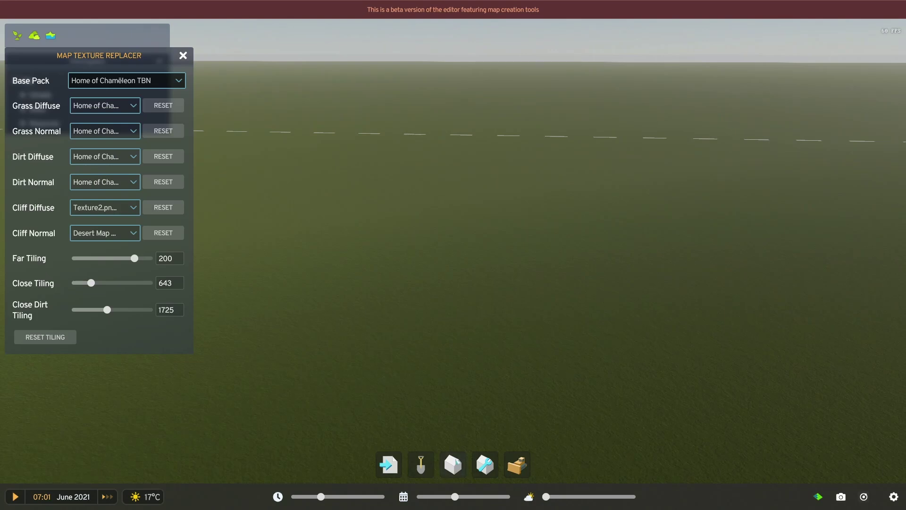
Sculpt a multi-peaked hill with the terrain tool at brush size 100 and apply Desert Map Theme as the base pack.
click(420, 465)
mouse_move(432, 373)
mouse_down()
mouse_move(560, 332)
mouse_move(486, 303)
mouse_move(277, 390)
mouse_move(612, 270)
mouse_move(627, 246)
mouse_move(500, 259)
mouse_up()
click(126, 81)
click(119, 111)
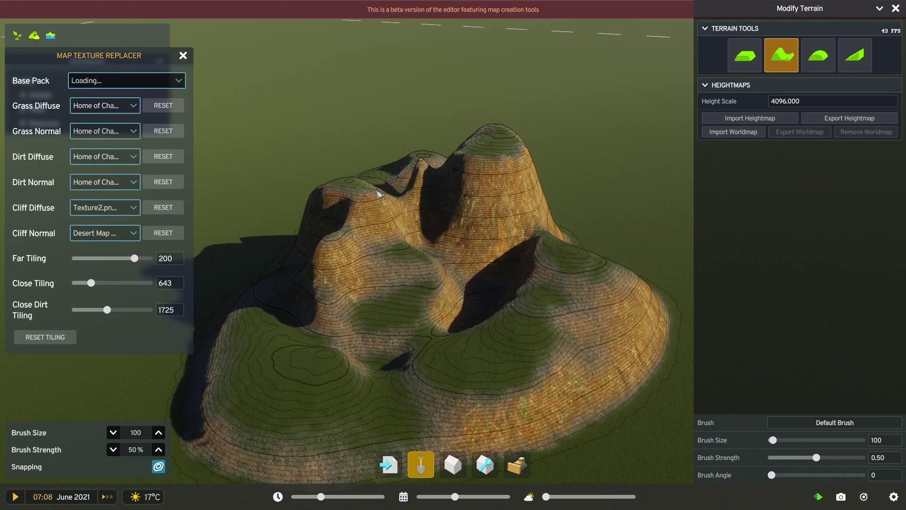
scroll(378, 210, up, 2)
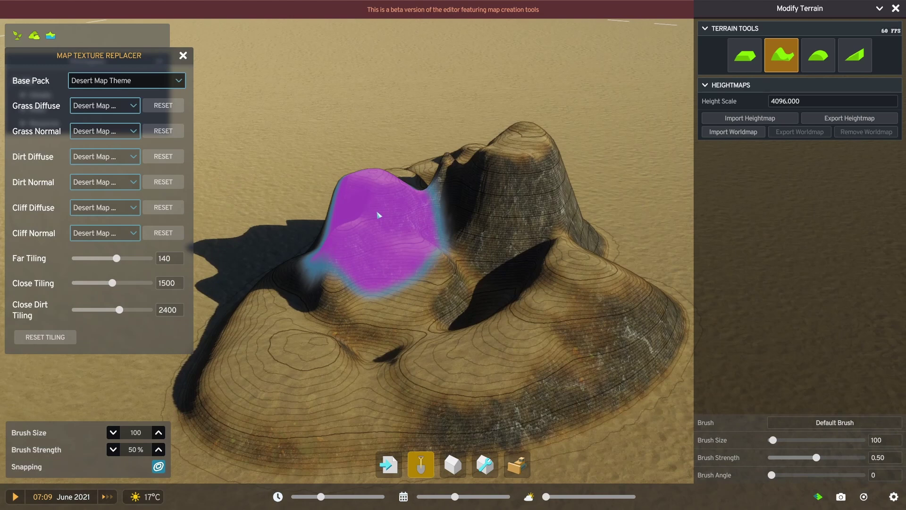
key(Escape)
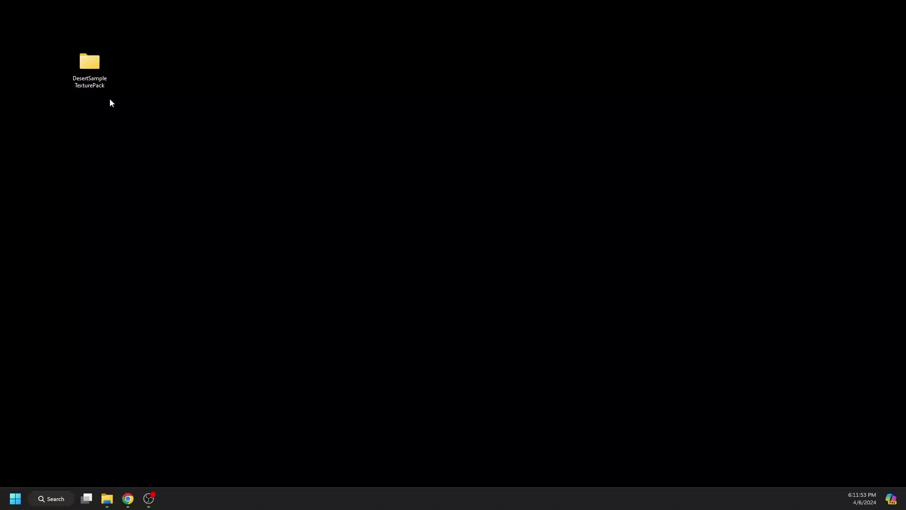
Open the DesertMapTheme folder inside DesertSampleTexturePack on the desktop and display its files as a detailed list.
double_click(89, 65)
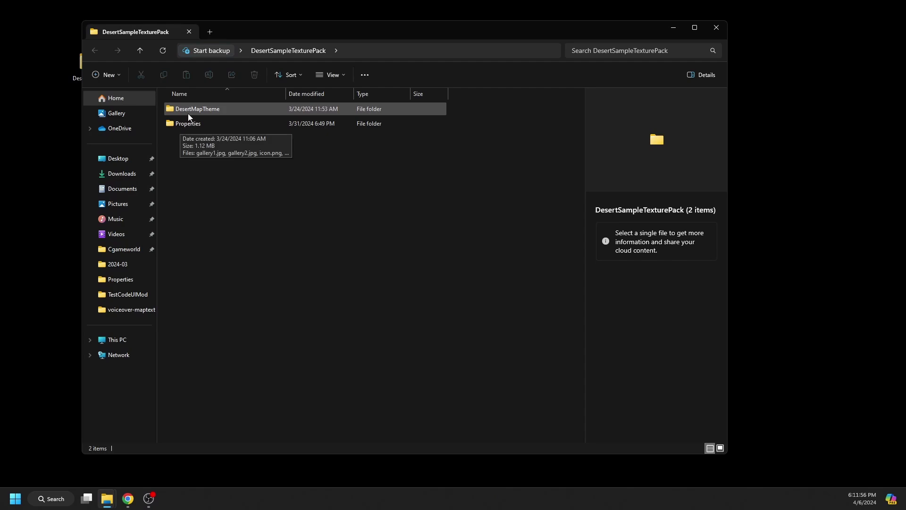
double_click(188, 109)
click(332, 74)
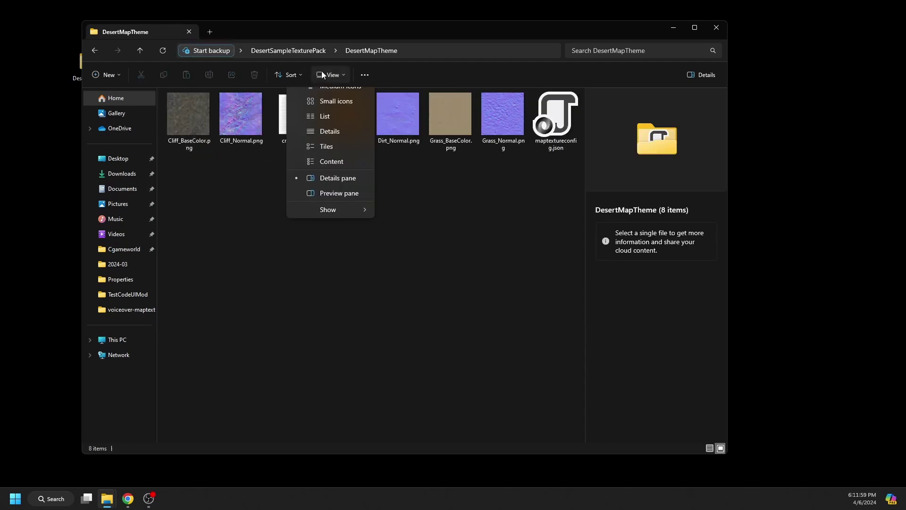
click(330, 159)
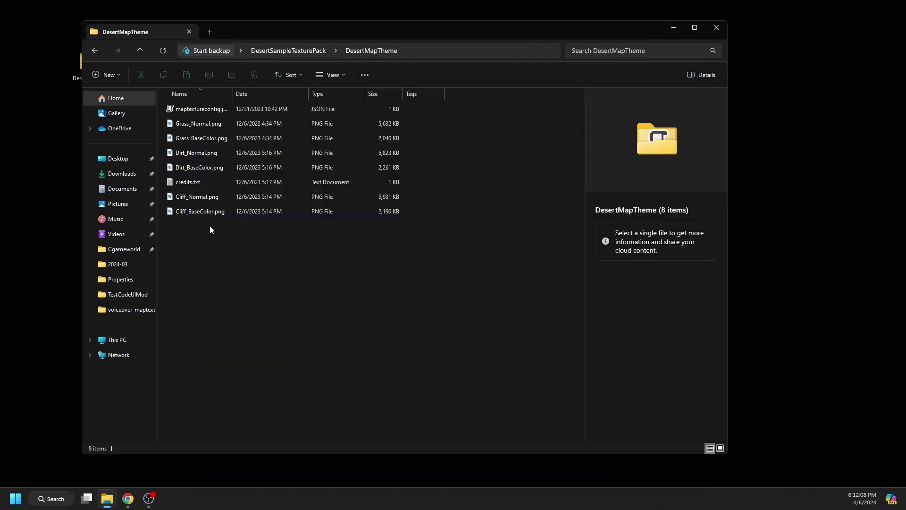
Open maptextureconfig.json in Notepad++, examine its pack name and tiling entries, and minimise the editor.
right_click(194, 109)
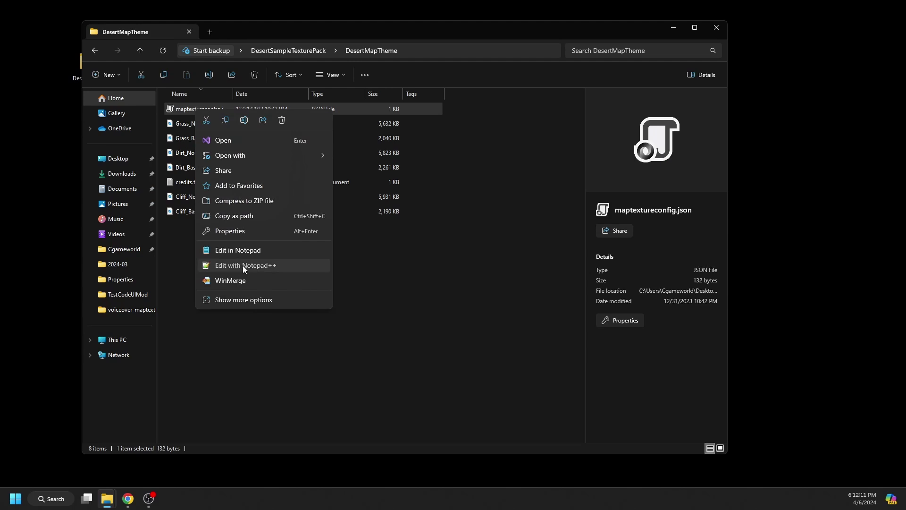
click(243, 266)
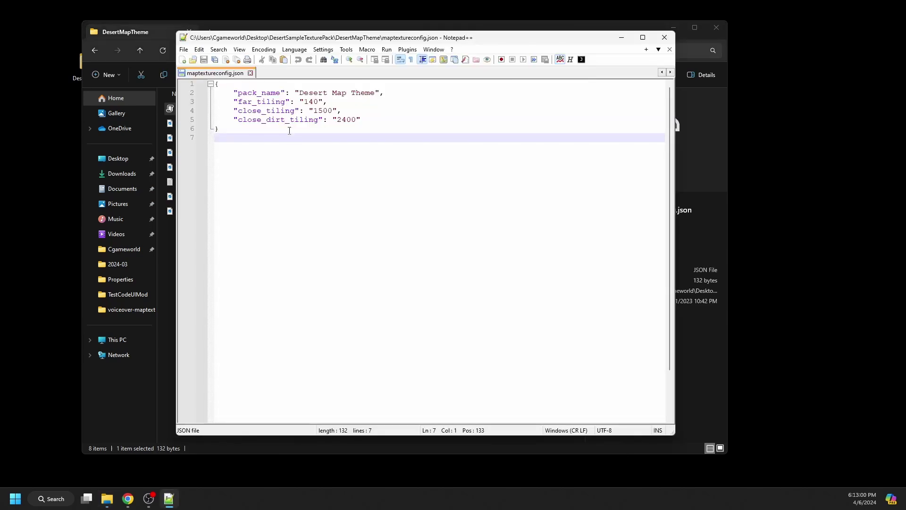
click(262, 93)
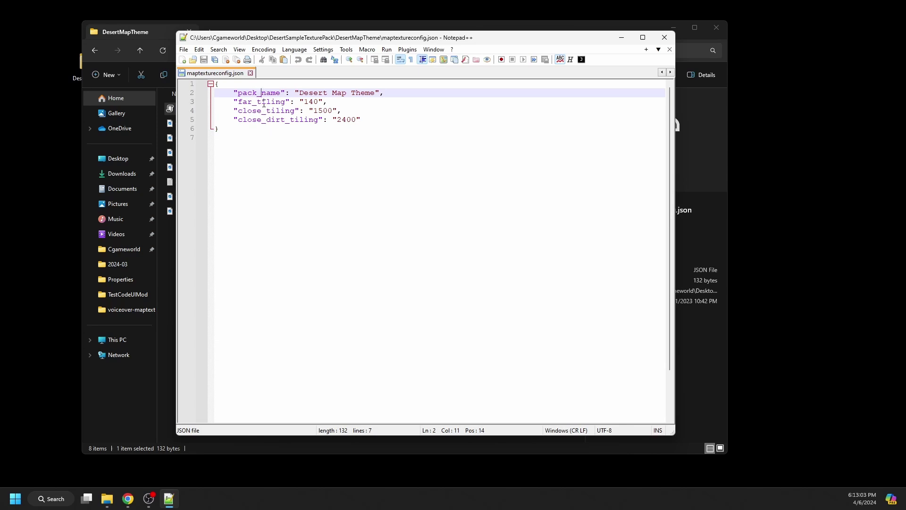
click(621, 38)
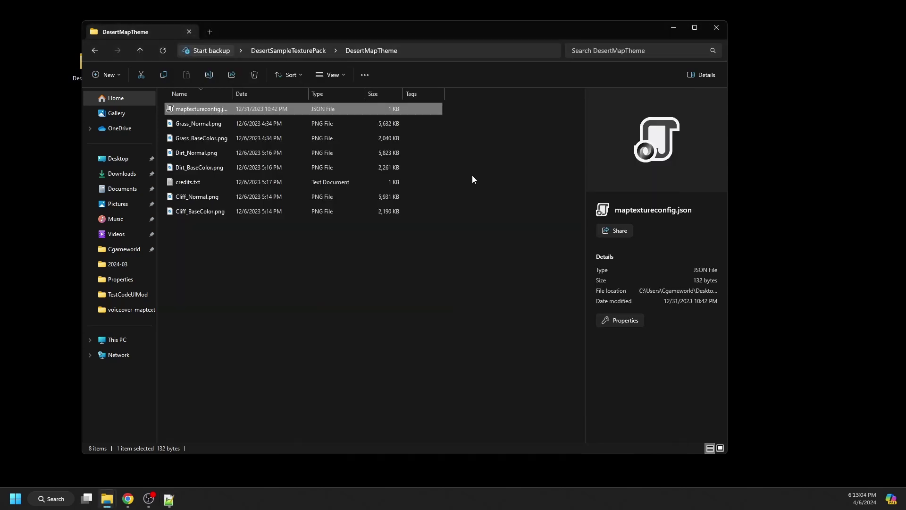
Open PublishConfiguration.xml from the texture pack's Properties folder in Notepad++.
click(302, 52)
double_click(199, 122)
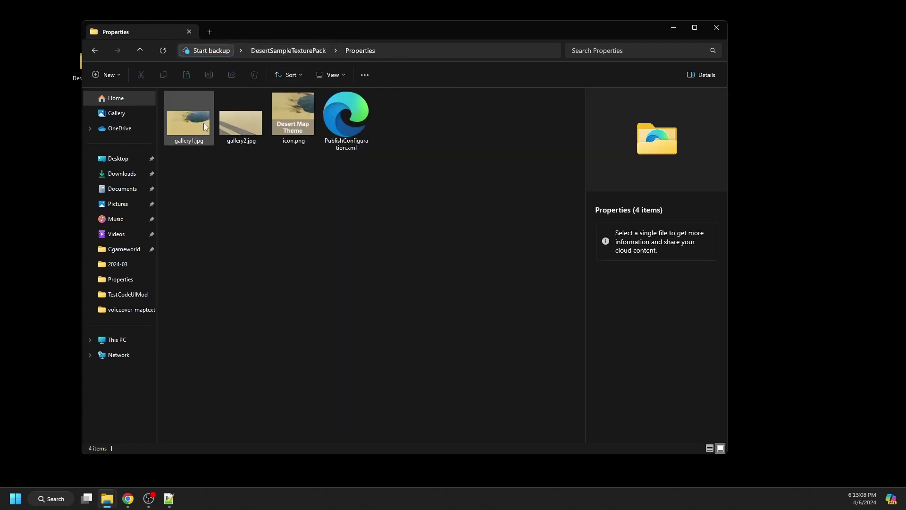
right_click(346, 134)
click(369, 274)
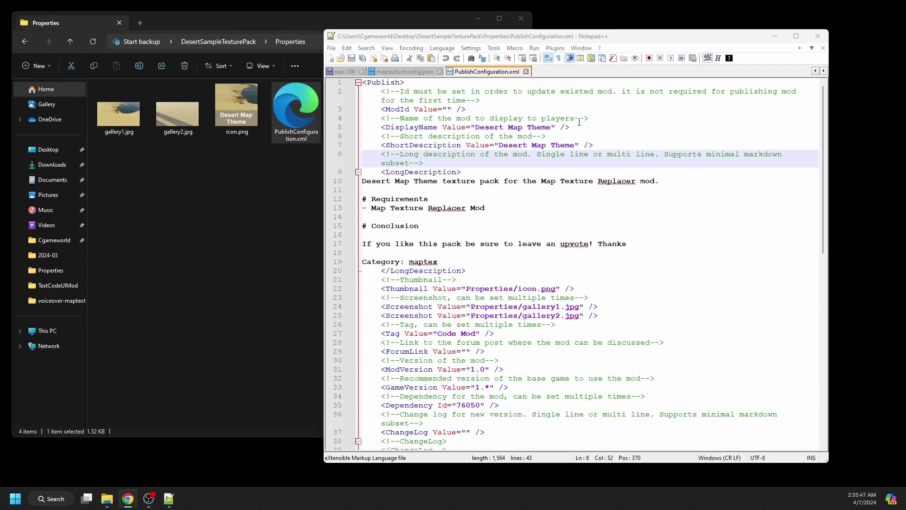
Review the DisplayName, ShortDescription and LongDescription entries in PublishConfiguration.xml.
click(581, 127)
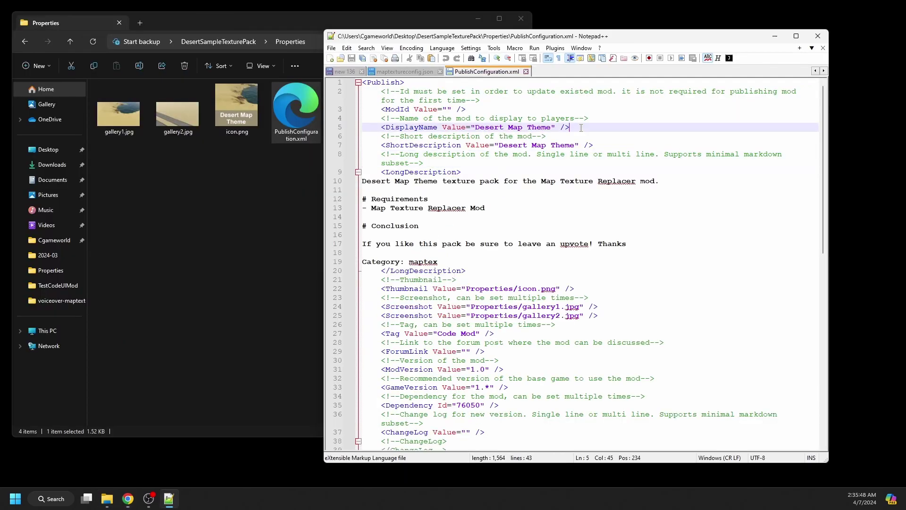
click(588, 144)
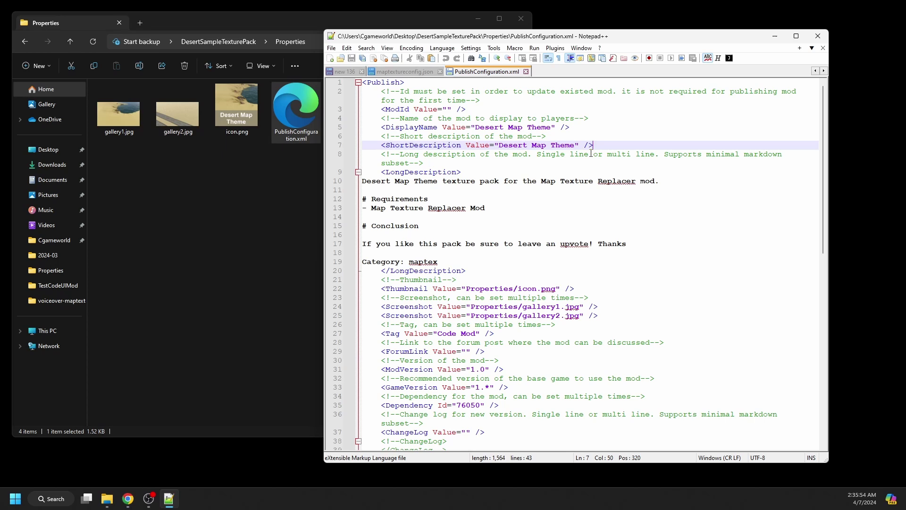
click(557, 191)
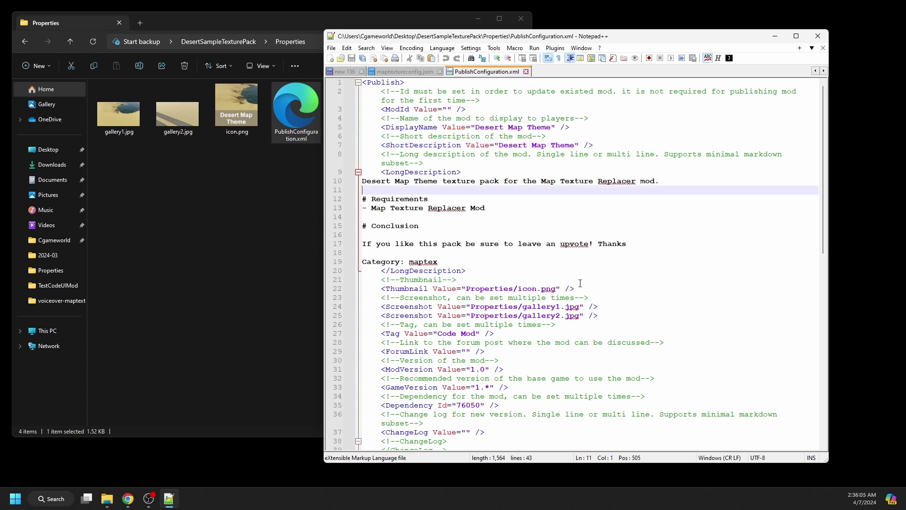
Compare the Thumbnail entry with icon.png in the Properties folder, and narrow the folder window to uncover the XML.
click(581, 288)
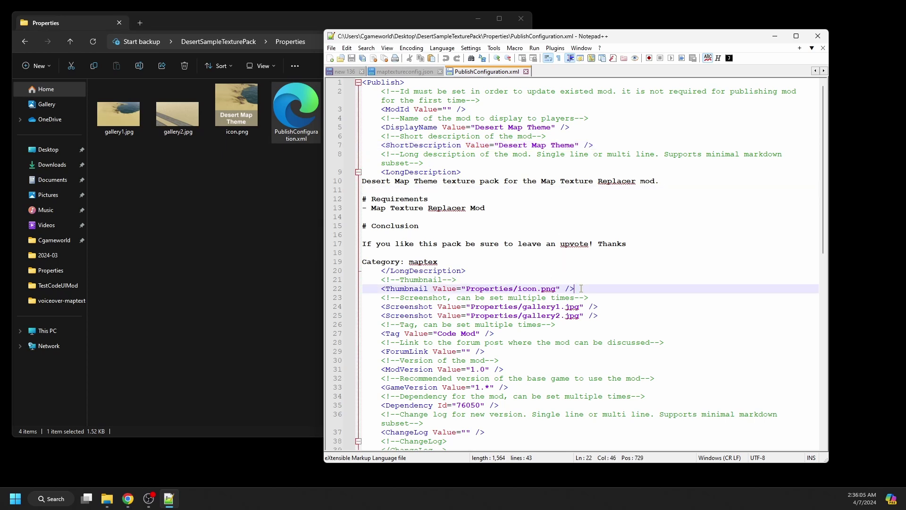
click(214, 159)
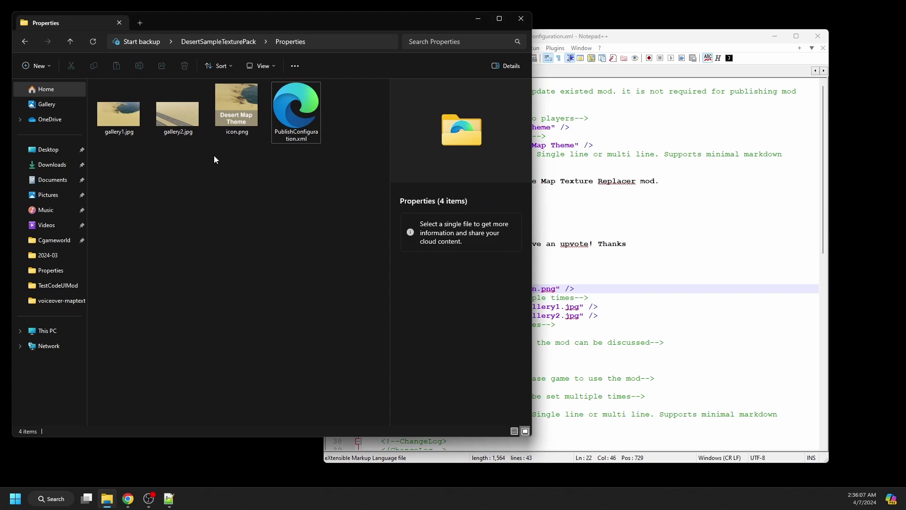
click(251, 108)
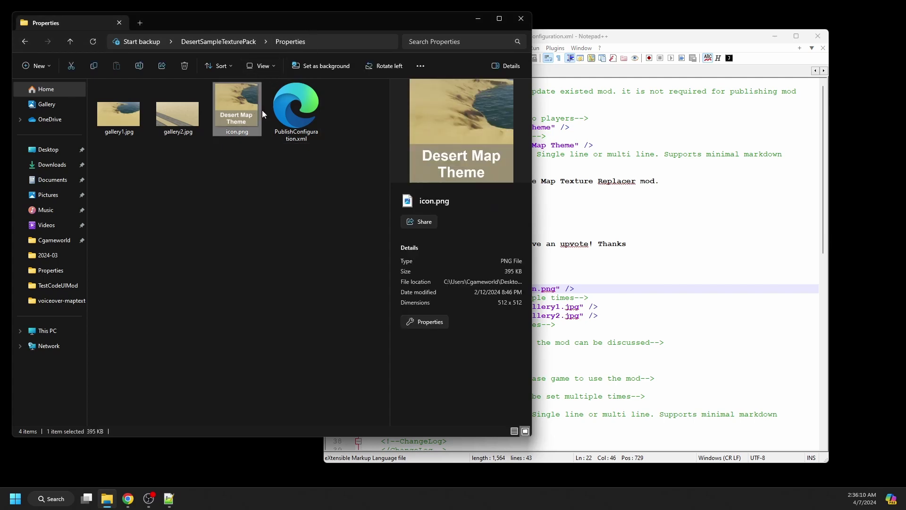
drag(532, 154, 323, 153)
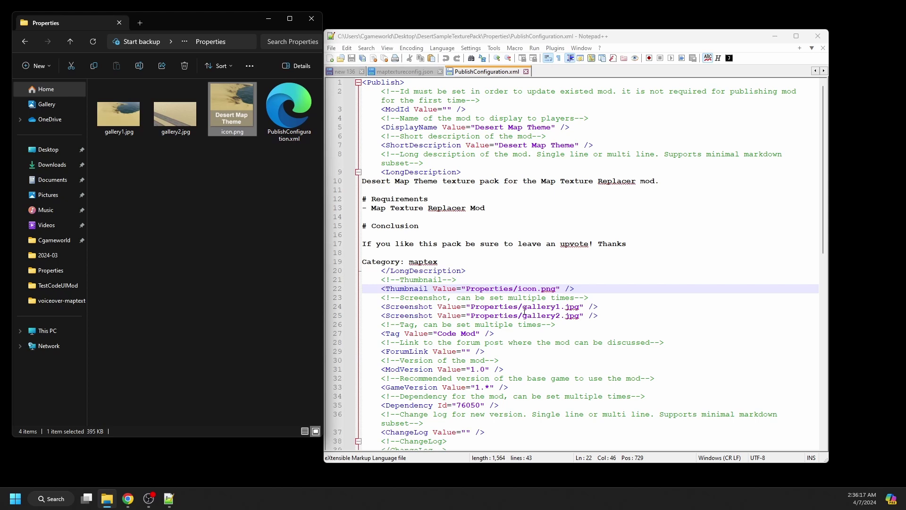
Check the two Screenshot entries against gallery1.jpg and gallery2.jpg, and go to the ForumLink entry in the XML.
click(579, 310)
click(603, 317)
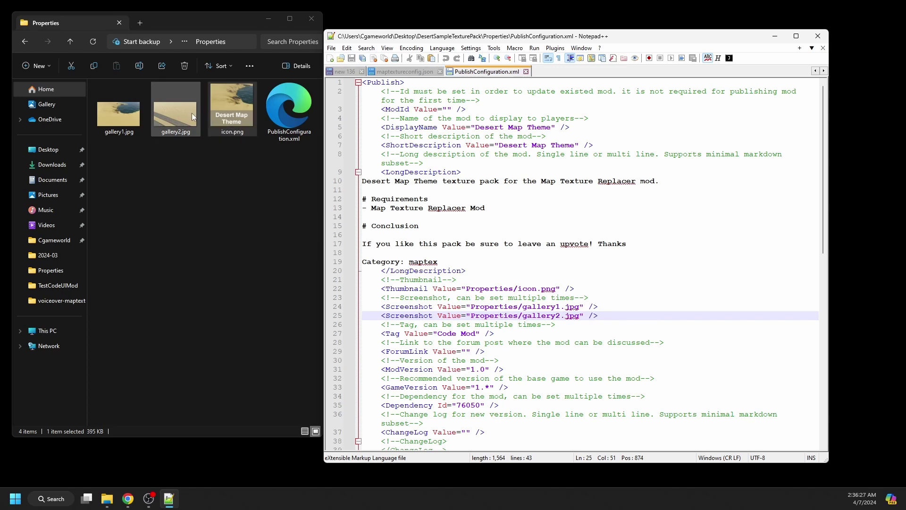
click(175, 116)
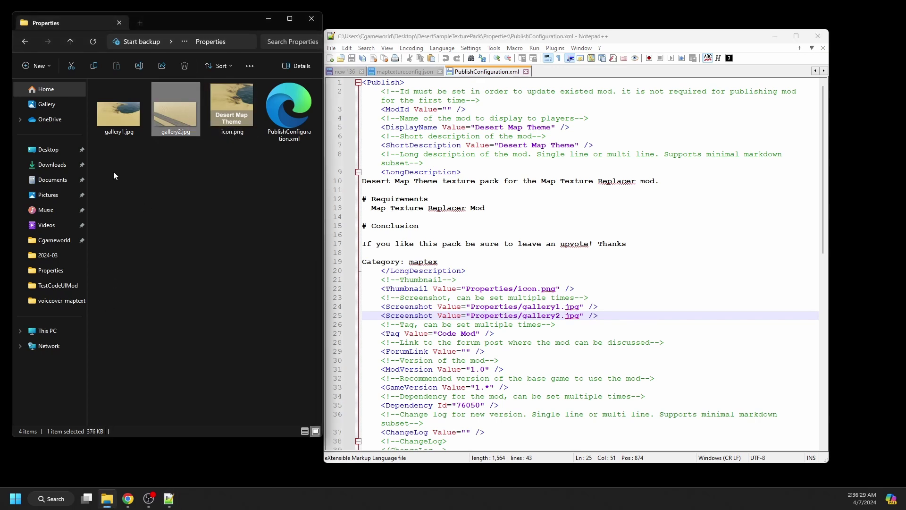
click(118, 116)
scroll(520, 283, down, 3)
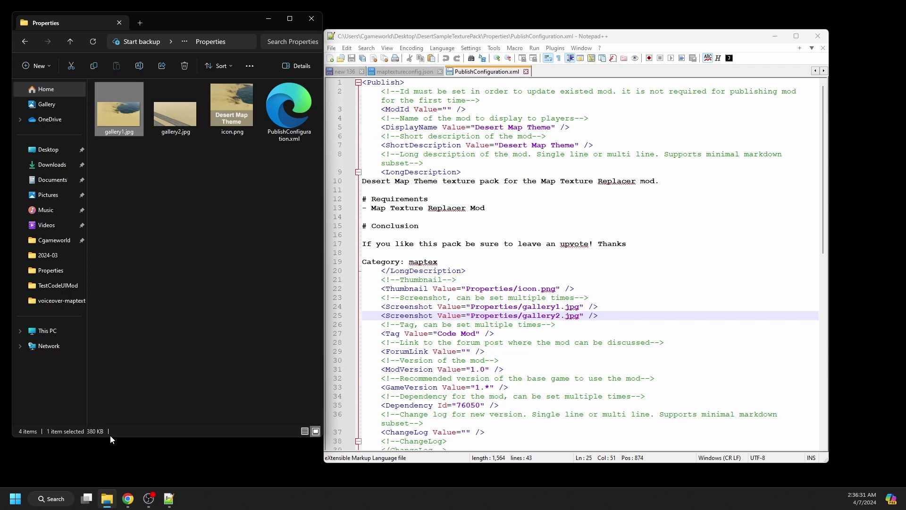
click(501, 327)
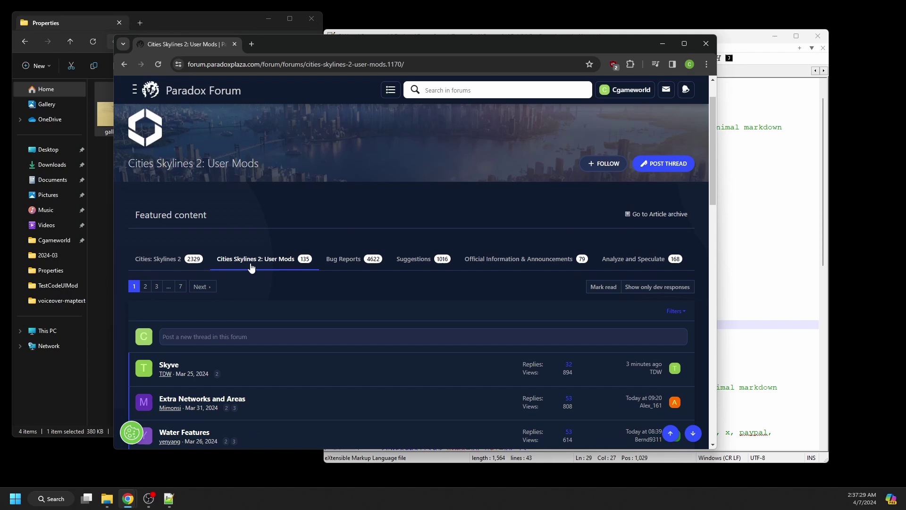
In the Paradox Forum's Cities Skylines 2: User Mods section, draft a new thread titled "Mod Title" with placeholder body text.
scroll(251, 268, down, 1)
click(663, 116)
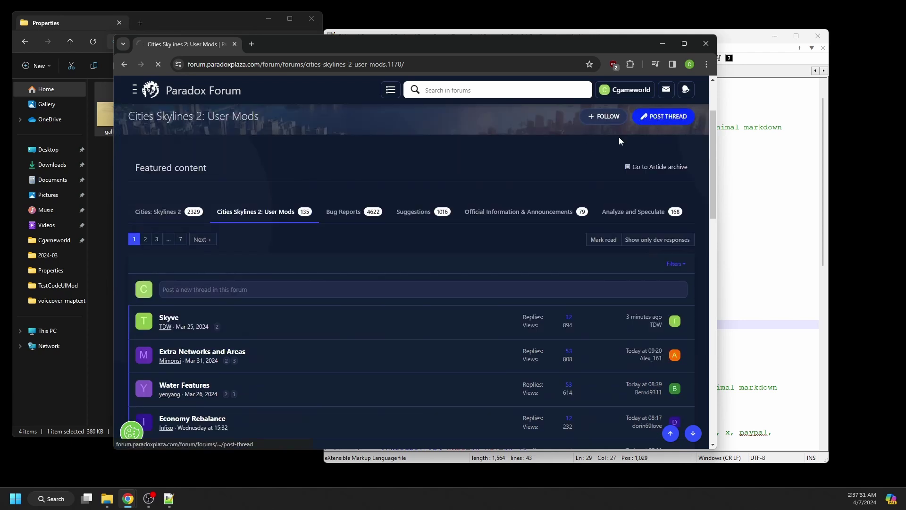
click(303, 174)
text(Mod)
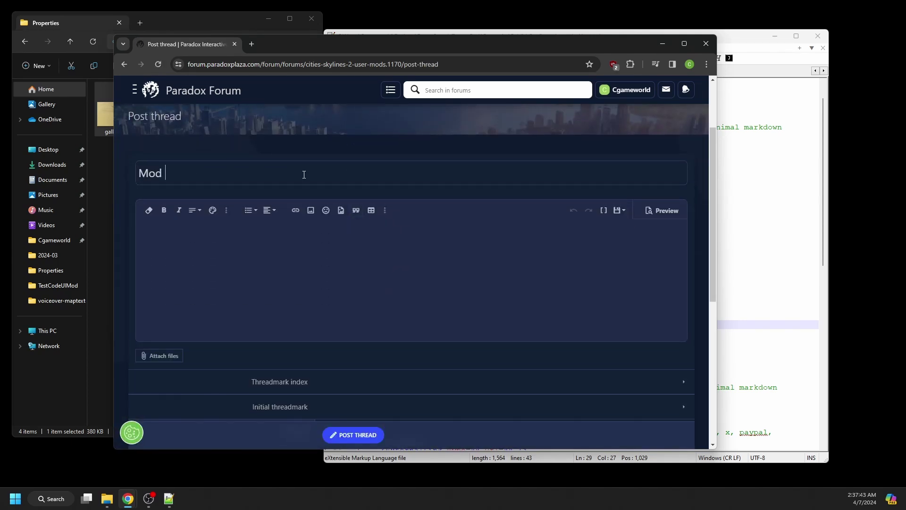
text( Title)
click(251, 231)
text(dfgfsfd)
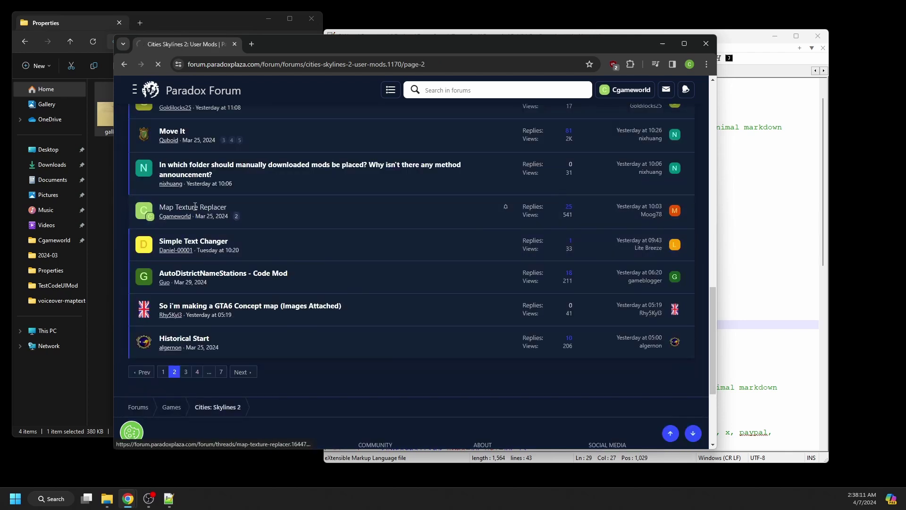
Paste the Map Texture Replacer forum thread's URL as the ForumLink value in PublishConfiguration.xml, and undo the change.
click(179, 259)
click(313, 64)
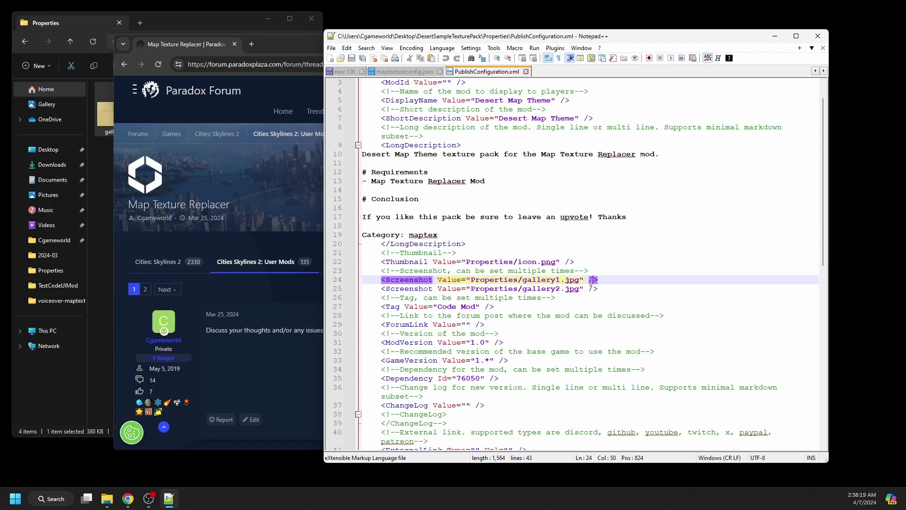
click(466, 325)
key(ctrl+v)
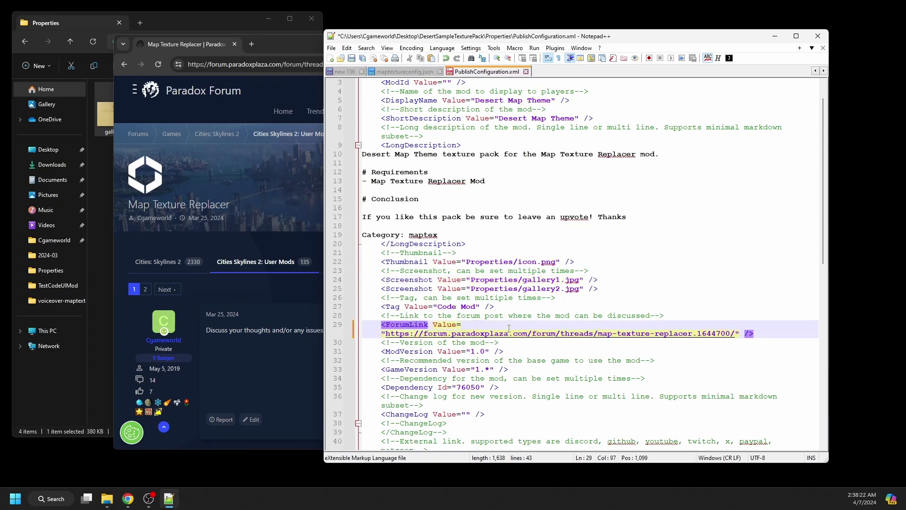
key(ctrl+z)
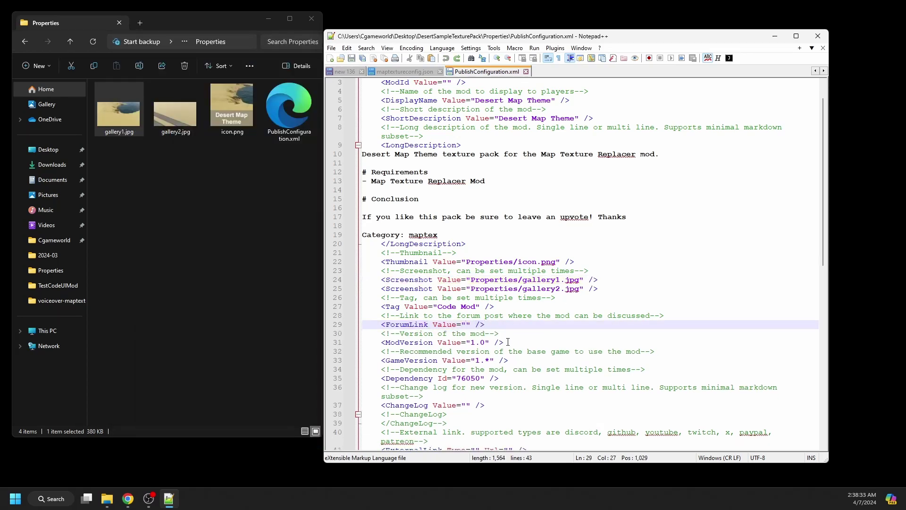
Review the ModVersion, GameVersion, Dependency, ChangeLog and ExternalLink entries in PublishConfiguration.xml.
click(508, 342)
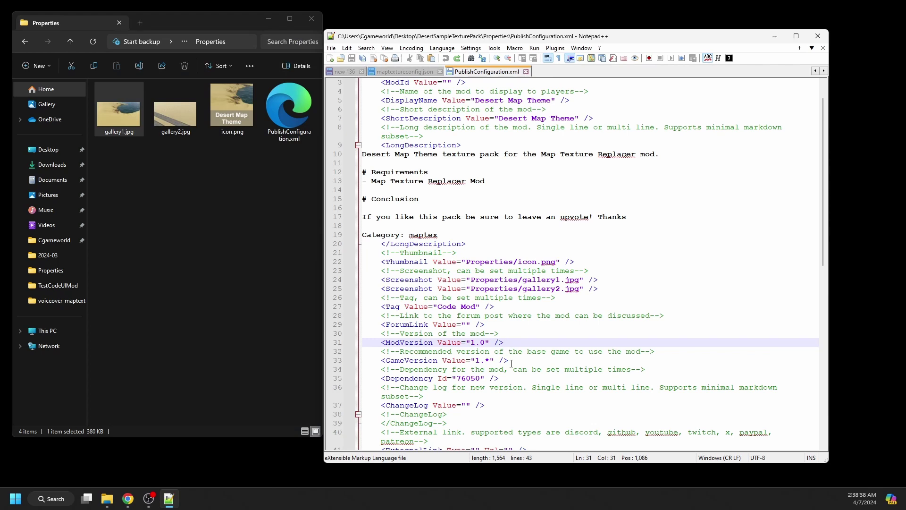
click(513, 361)
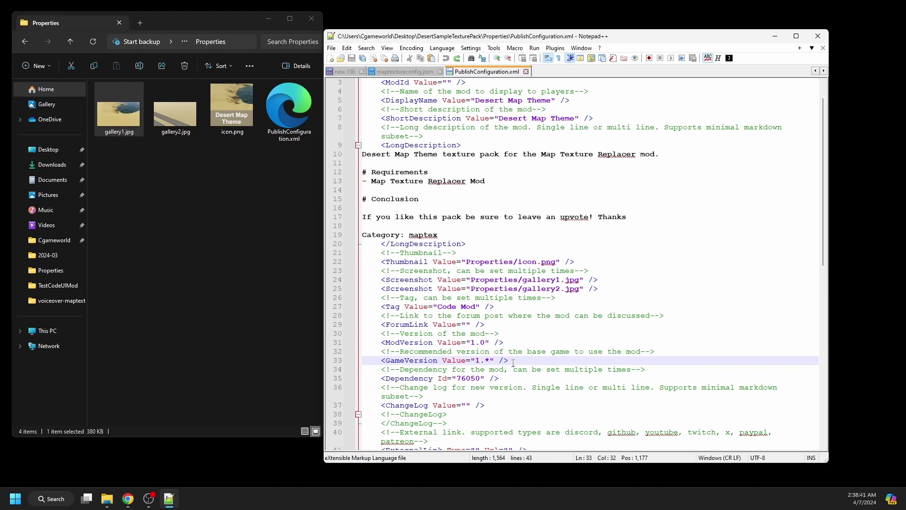
scroll(513, 363, down, 1)
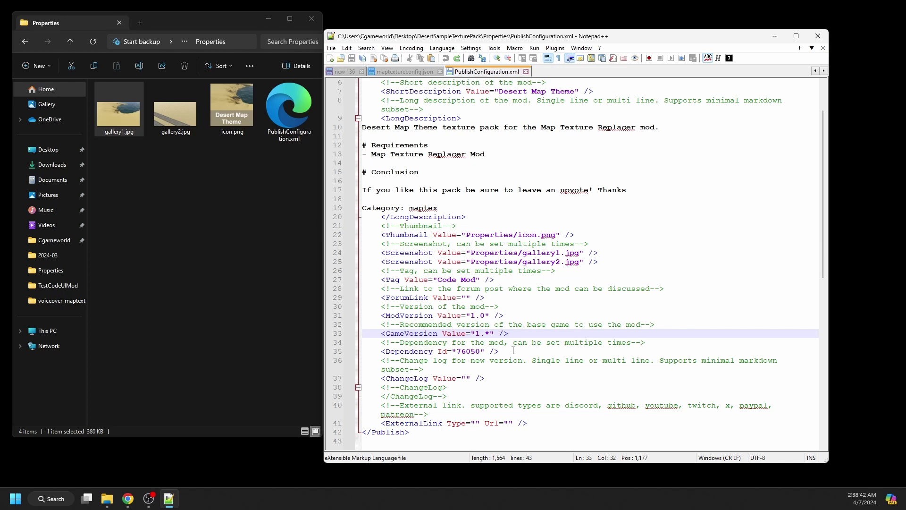
click(513, 350)
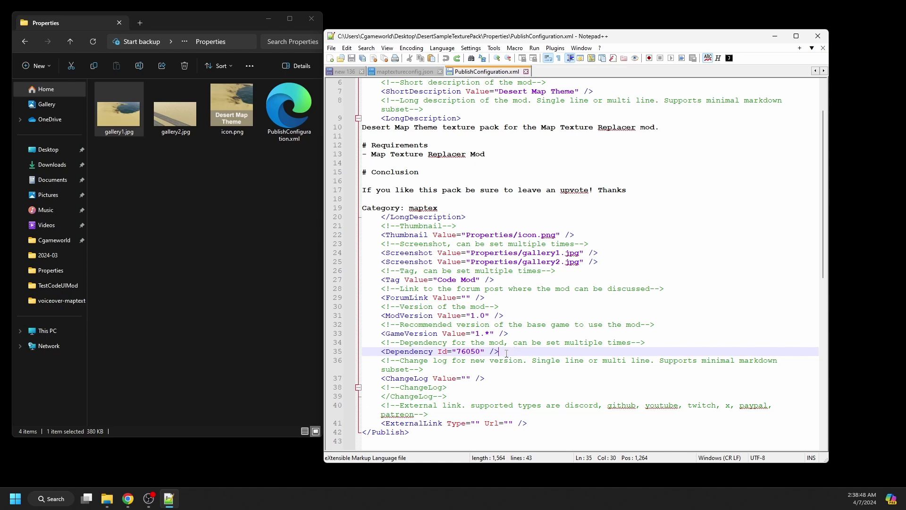
click(490, 380)
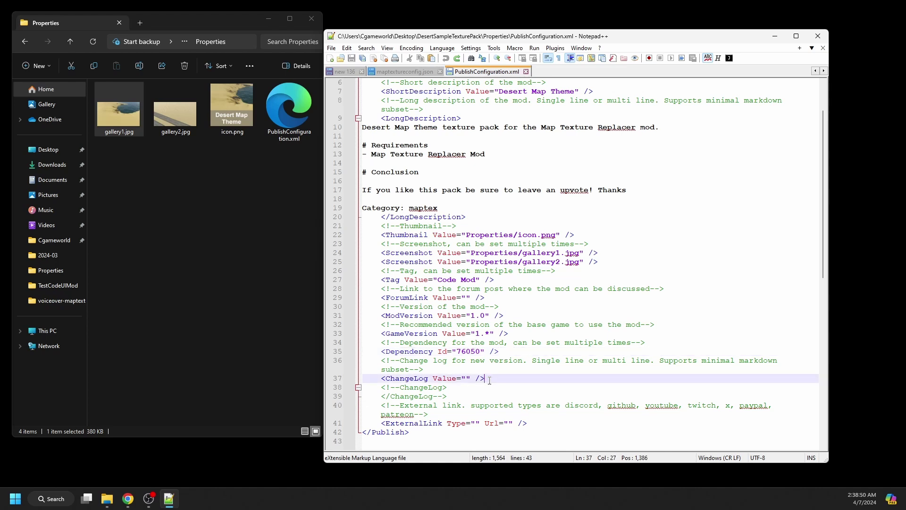
click(530, 426)
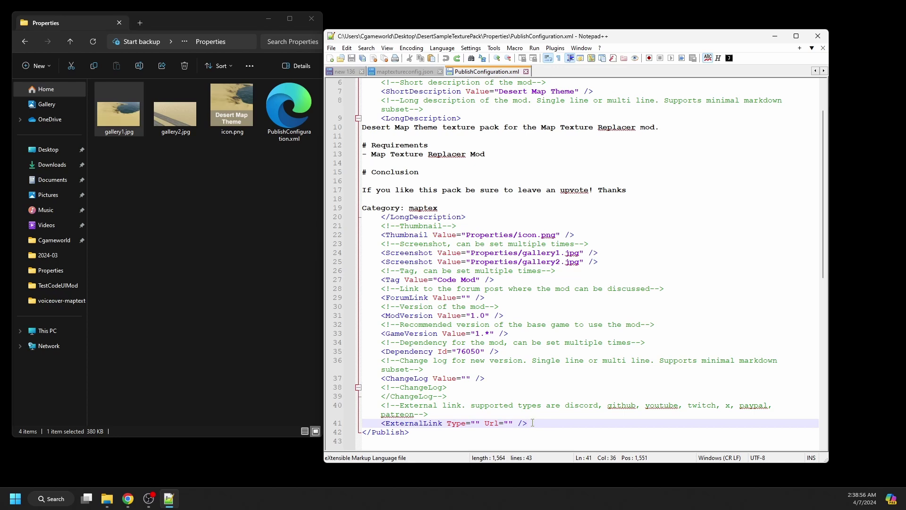
click(253, 399)
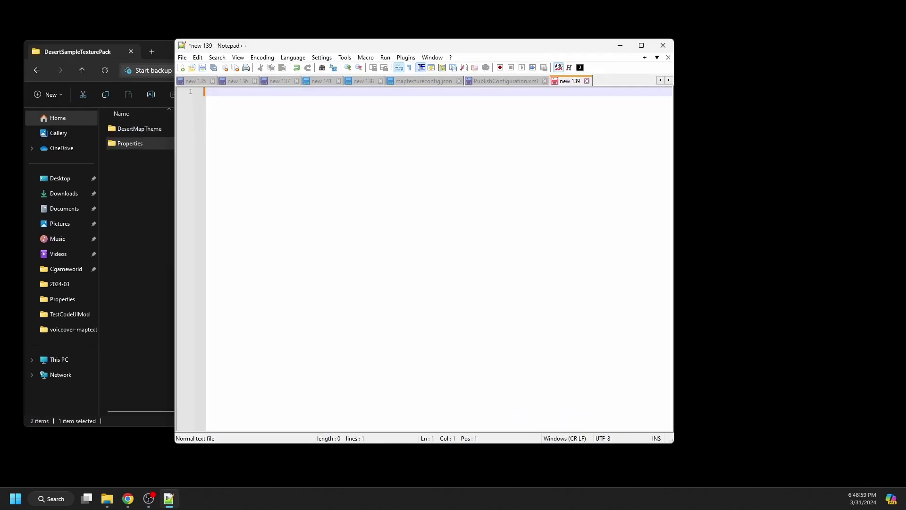
Enter the Paradox account e-mail and account password on separate lines of the new text file, and save it as pdx_account.
text(user@website.com)
key(Return)
text(password)
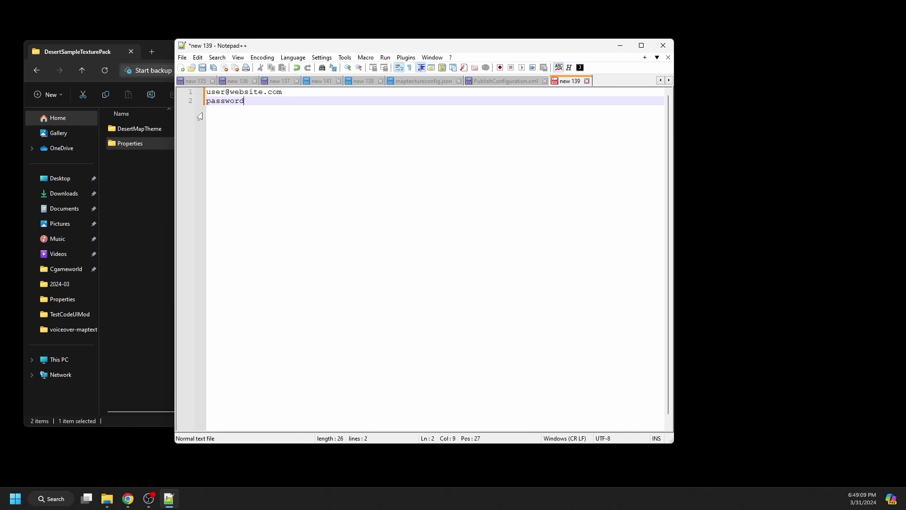
click(202, 67)
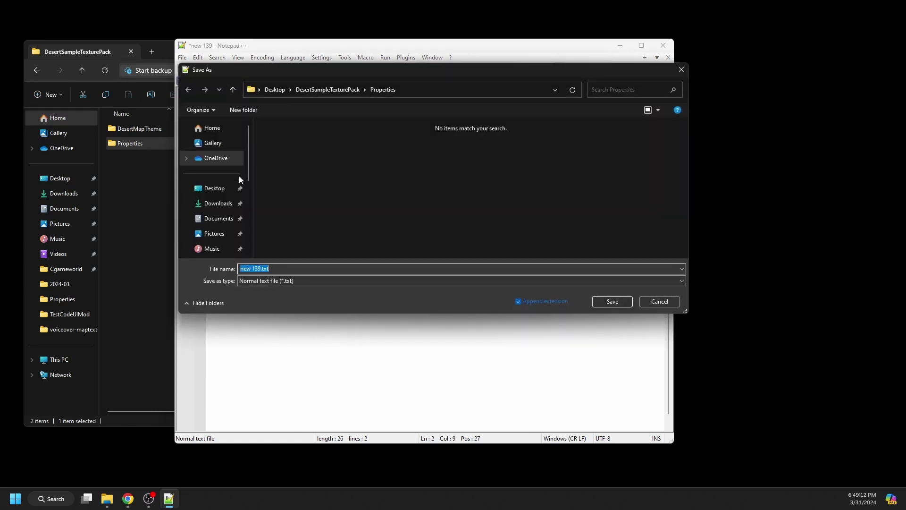
text(p)
text(ub_config)
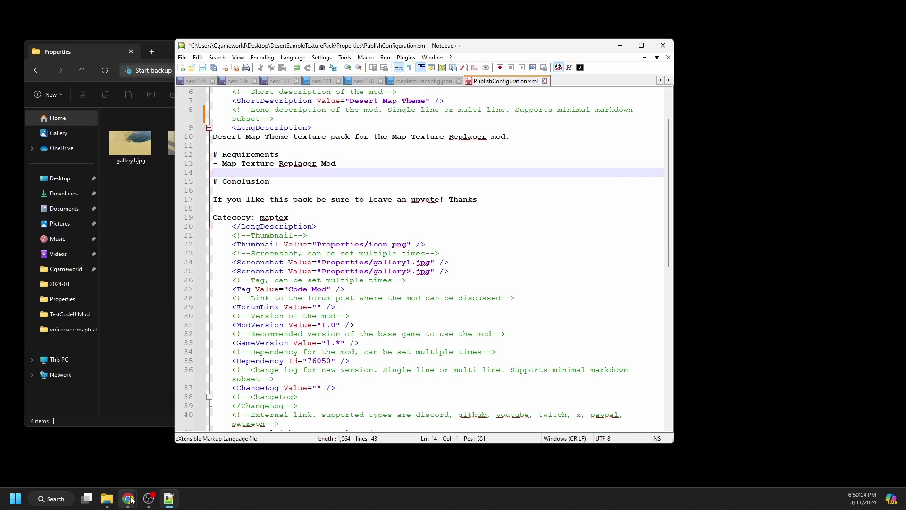
Place the blank text file beside the Publishing Map Texture Packs wiki page, with the wiki at the manual mod publisher upload section.
mouse_move(132, 499)
click(160, 444)
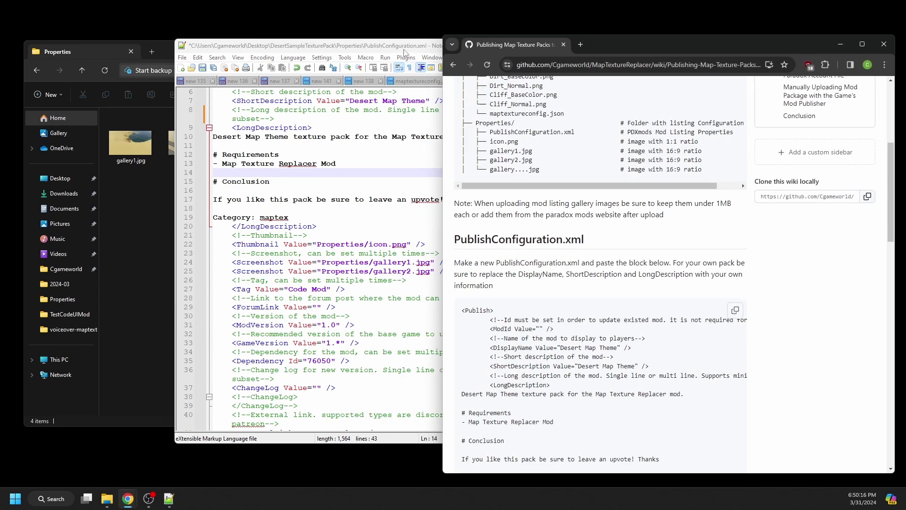
drag(404, 53, 264, 14)
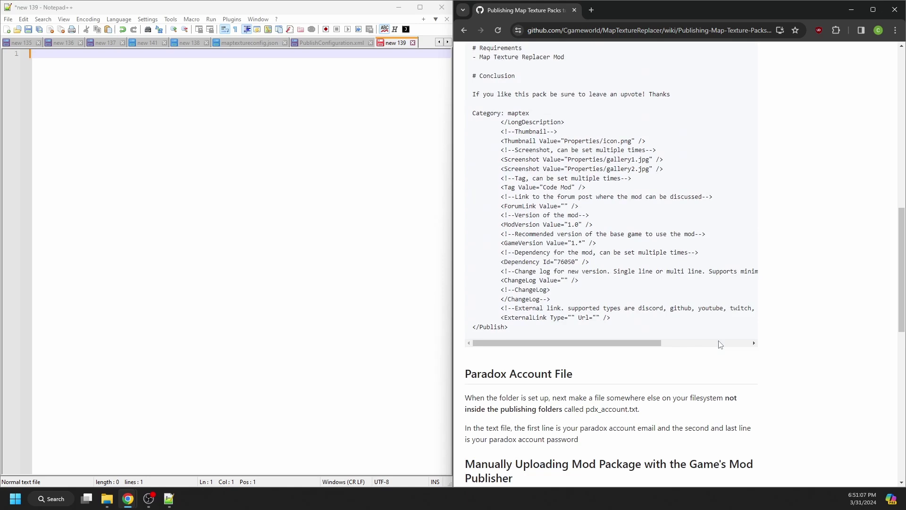
scroll(721, 344, down, 10)
scroll(715, 341, up, 2)
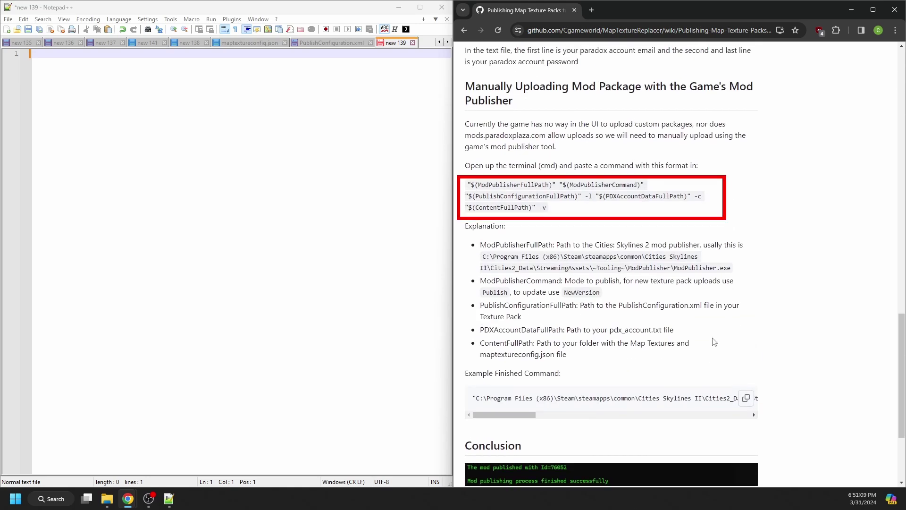
click(348, 174)
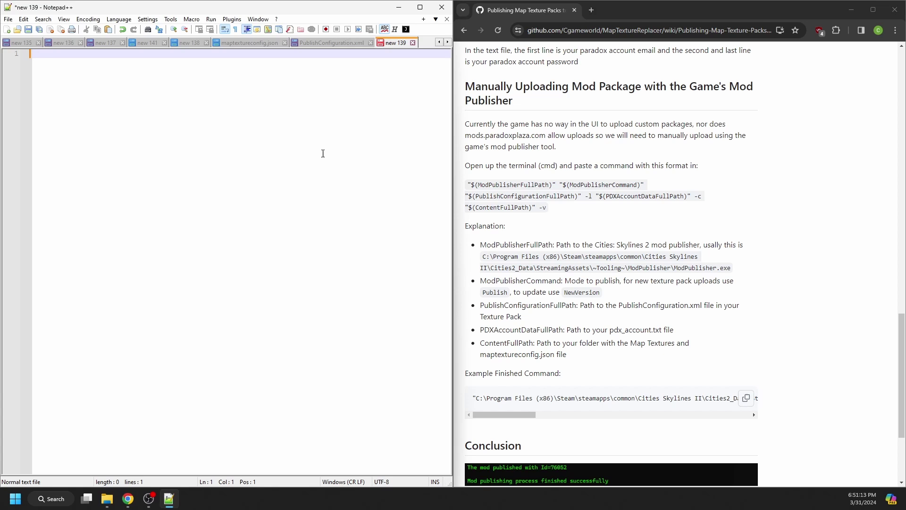
Start the upload command in the blank text file with the wiki's ModPublisher.exe path in double quotes, followed by Publish.
click(483, 257)
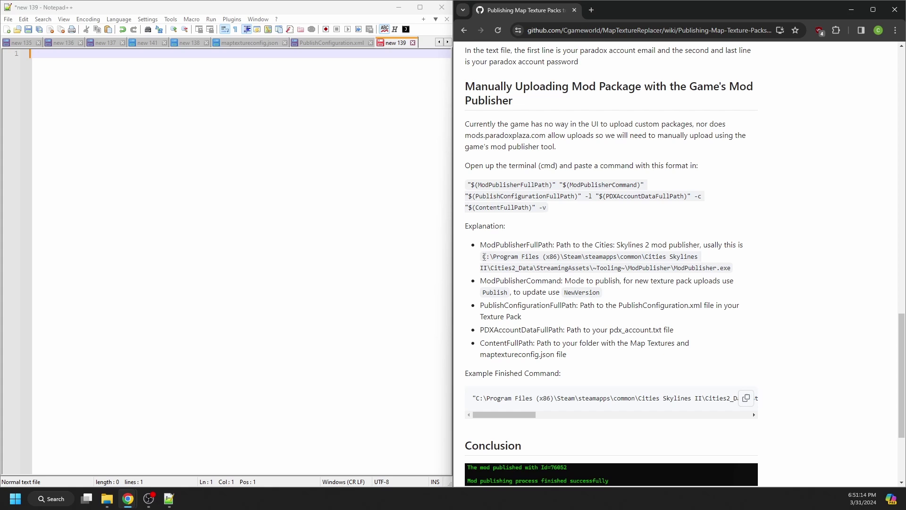
drag(483, 257, 752, 274)
key(ctrl+c)
click(419, 213)
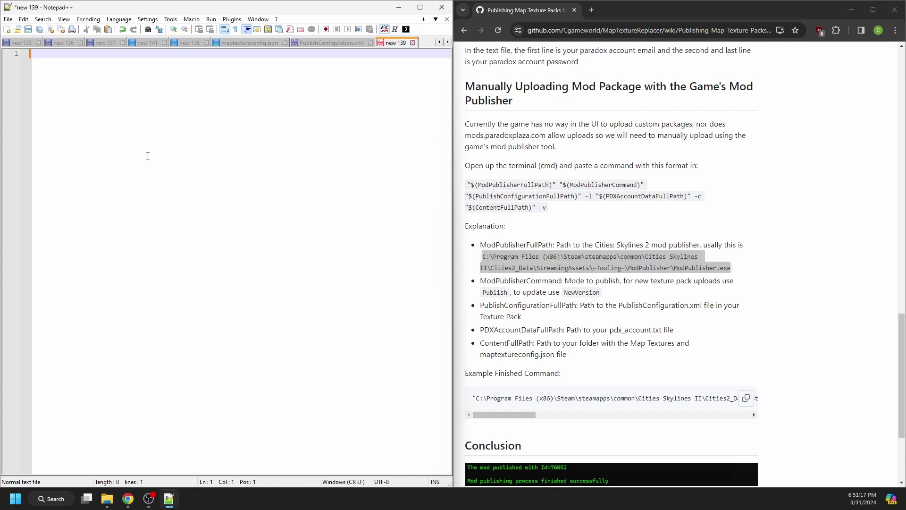
text(")
key(ctrl+v)
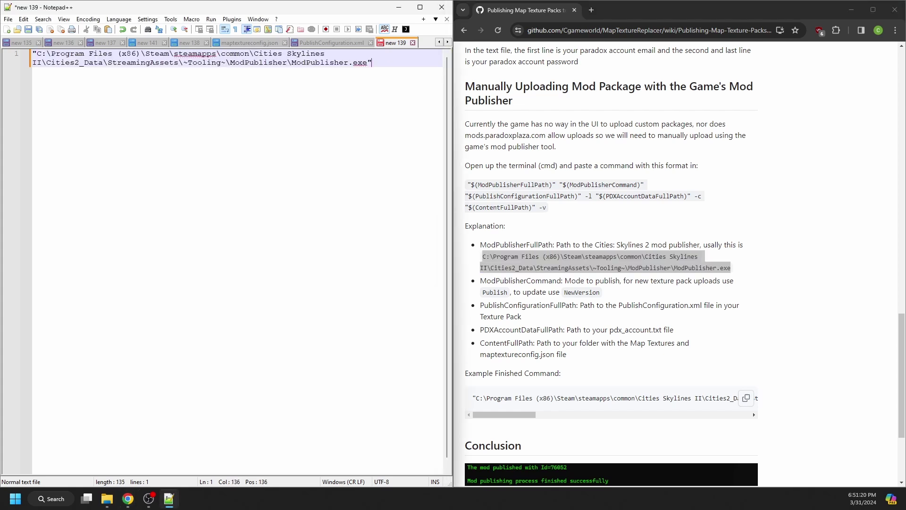
text(" Publish)
Append the full path of PublishConfiguration.xml from the Properties folder to the upload command.
click(107, 498)
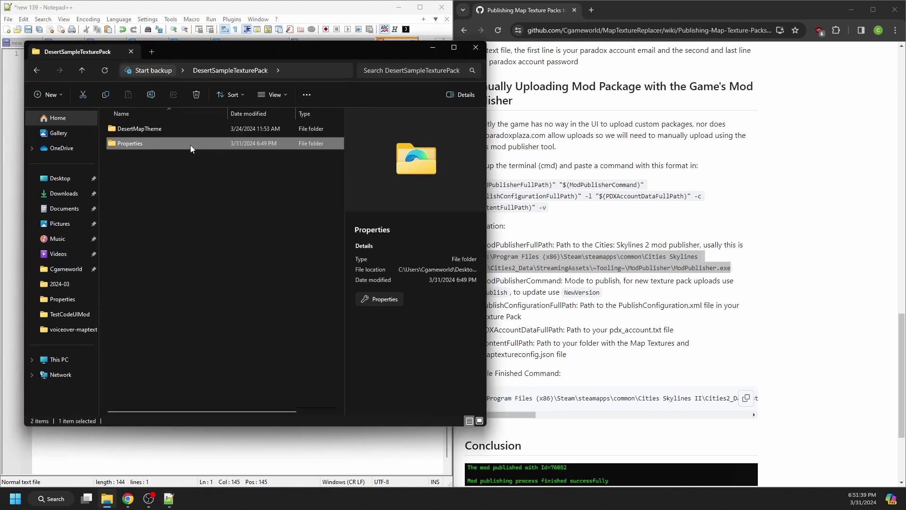
double_click(190, 145)
right_click(312, 135)
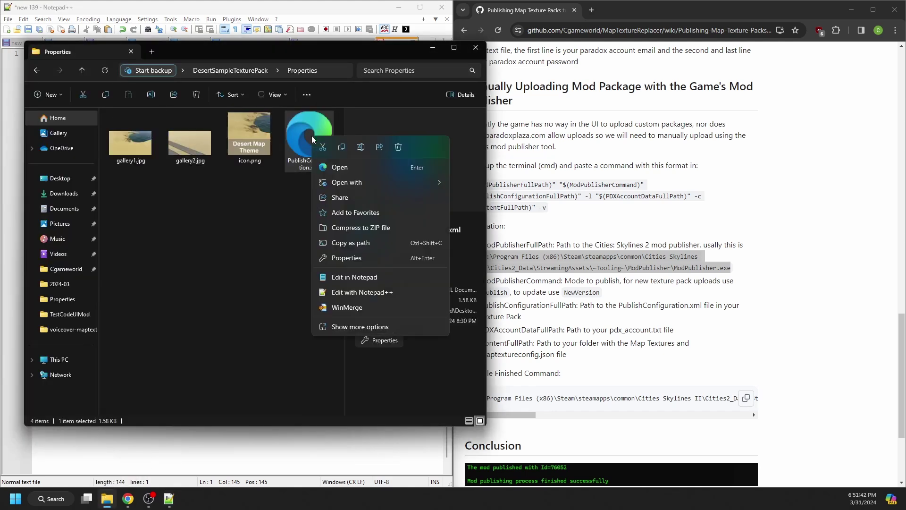
click(352, 243)
click(324, 455)
key(ctrl+v)
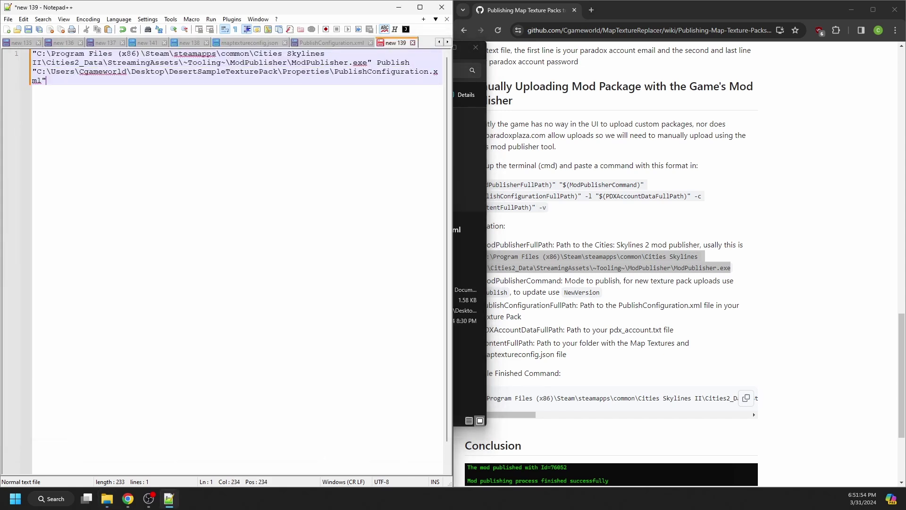
Append the -l option with the path of pdx_account.txt in Documents, followed by -c, to the upload command.
text(-l)
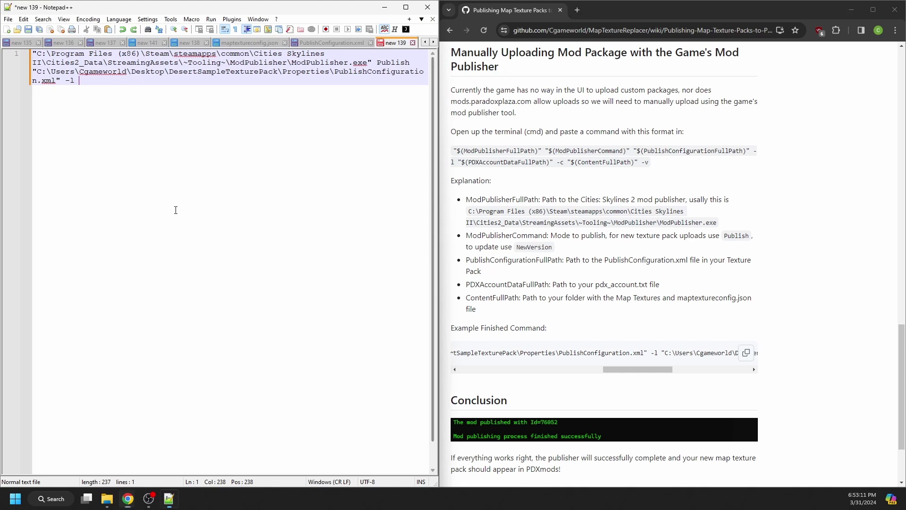
key(ctrl+v)
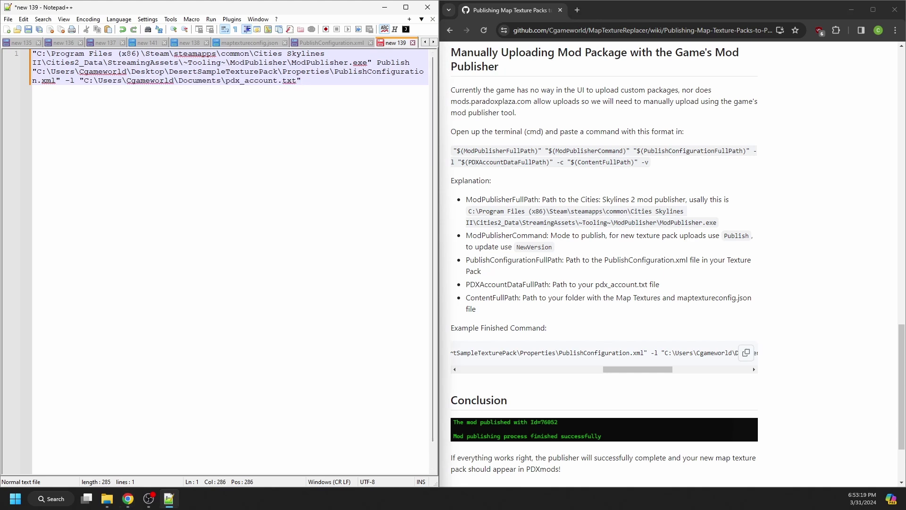
text(-c)
Append the path of the DesertMapTheme folder in DesertSampleTexturePack after -c in the upload command.
click(107, 498)
click(230, 70)
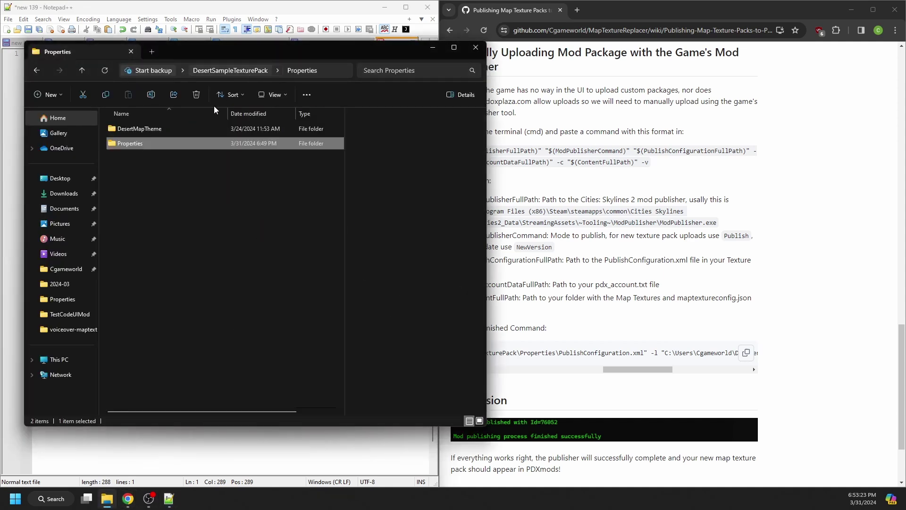
click(180, 129)
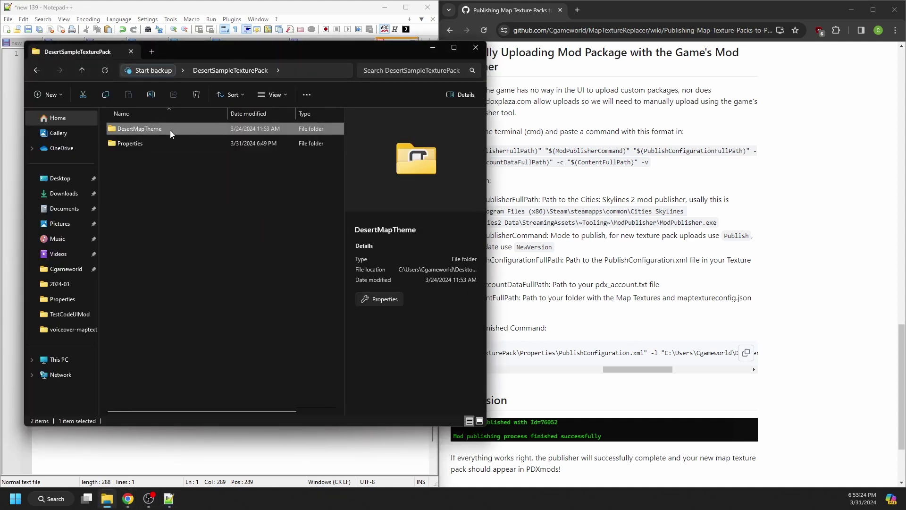
right_click(170, 130)
click(261, 192)
key(alt+Tab)
key(ctrl+v)
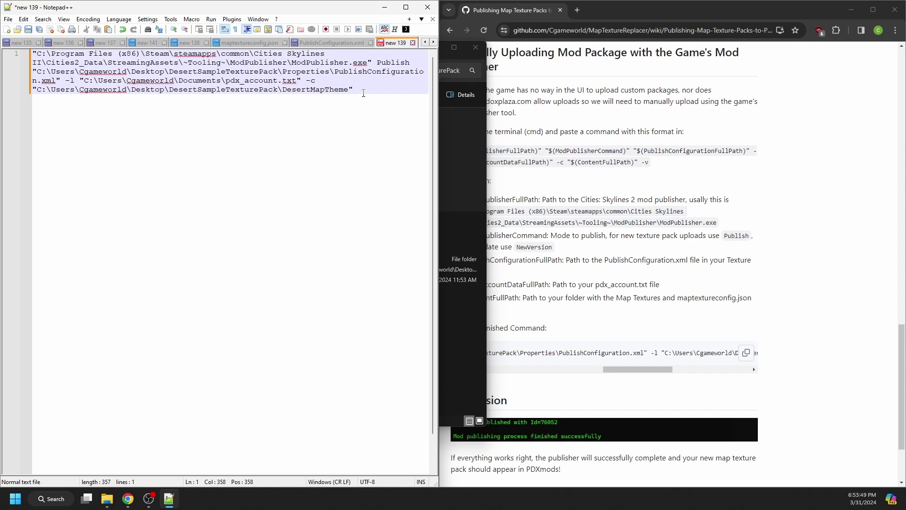
Copy the whole upload command and run it in a terminal opened in the DesertSampleTexturePack folder.
key(ctrl+a)
key(alt+Tab)
right_click(165, 190)
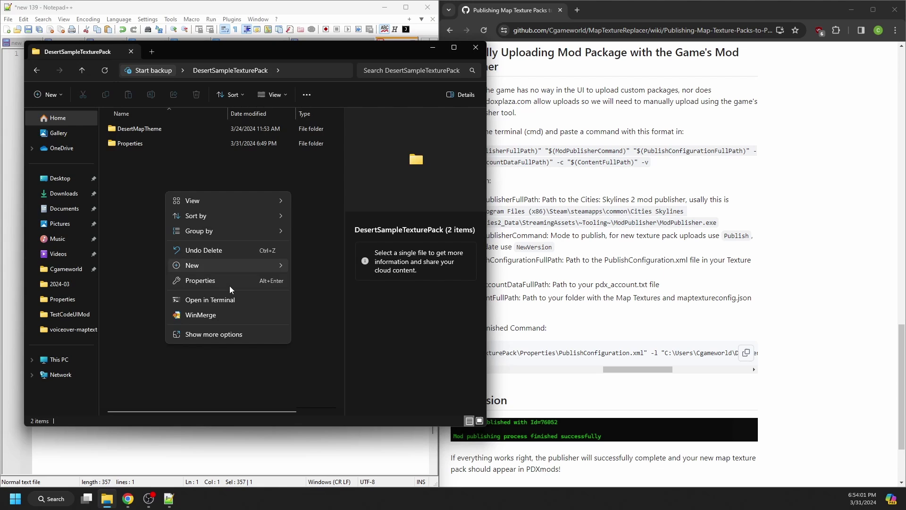
click(231, 300)
key(alt+Tab)
key(ctrl+c)
key(alt+Tab)
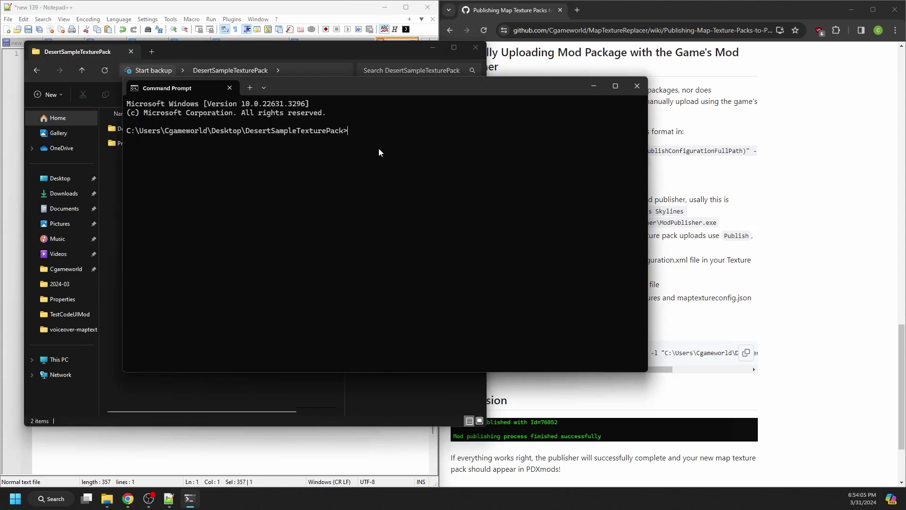
key(ctrl+v)
key(Return)
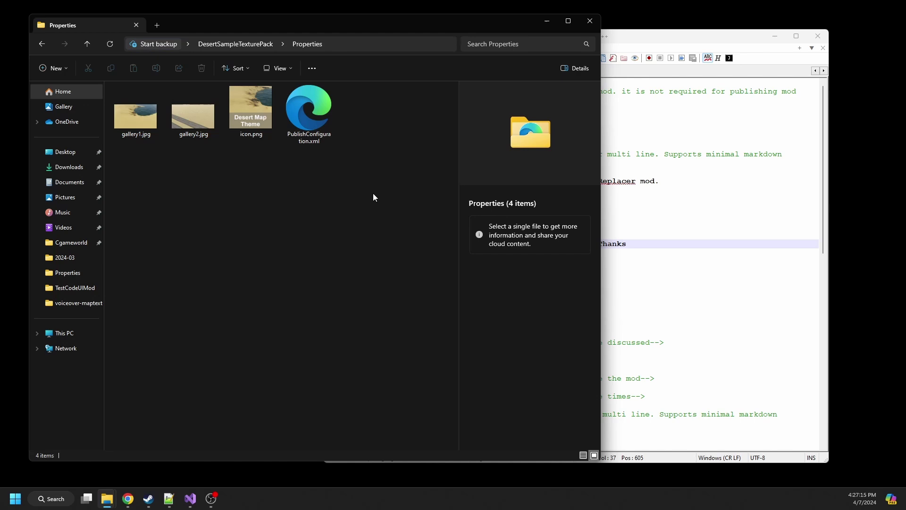
Open PublishConfiguration.xml from the Properties folder in Notepad++ and place the cursor in the empty ModId value.
click(324, 142)
drag(323, 142, 642, 158)
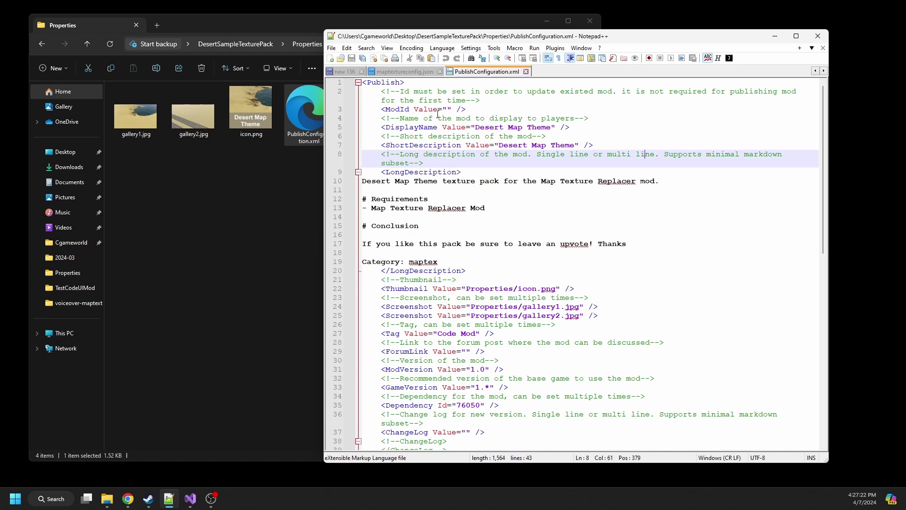
click(448, 109)
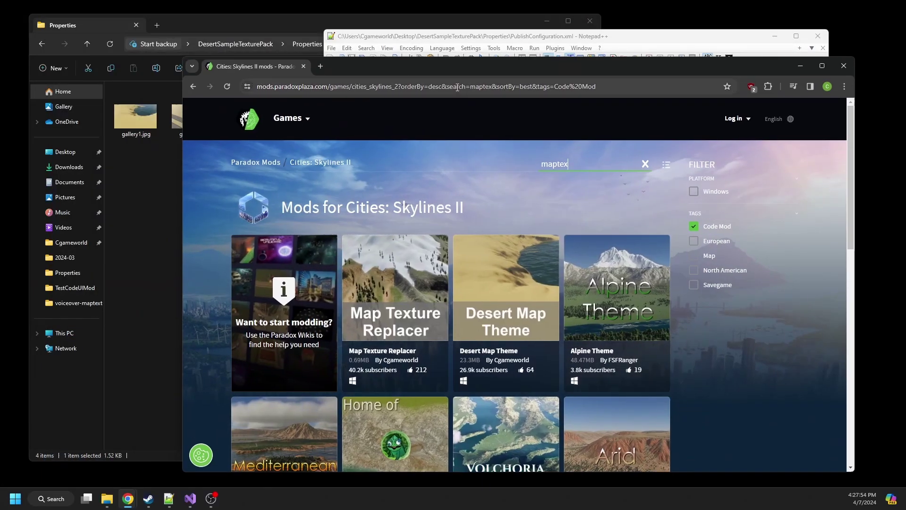
Open the Desert Map Theme mod page from the maptex search results on Paradox Mods.
drag(464, 74, 367, 54)
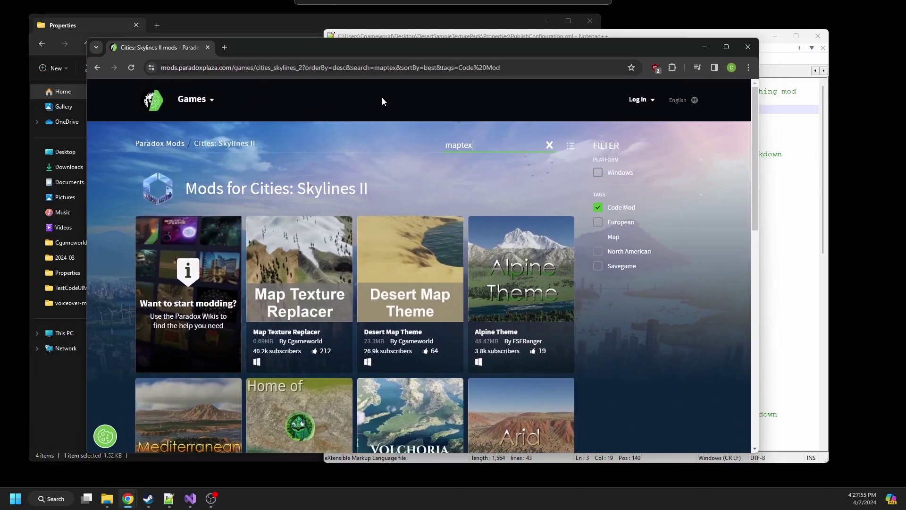
click(430, 282)
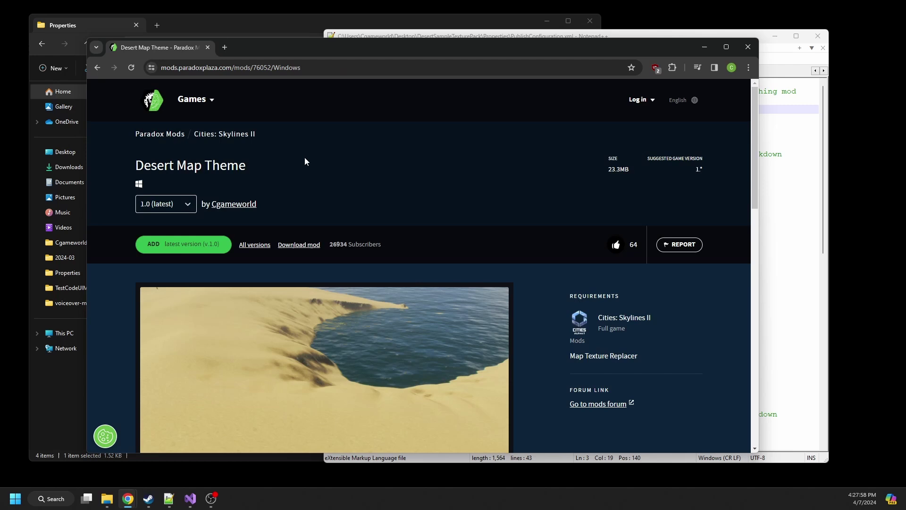
Copy the mod ID 76052 from the Desert Map Theme page address into the ModId value of PublishConfiguration.xml.
scroll(302, 160, down, 2)
scroll(298, 176, up, 1)
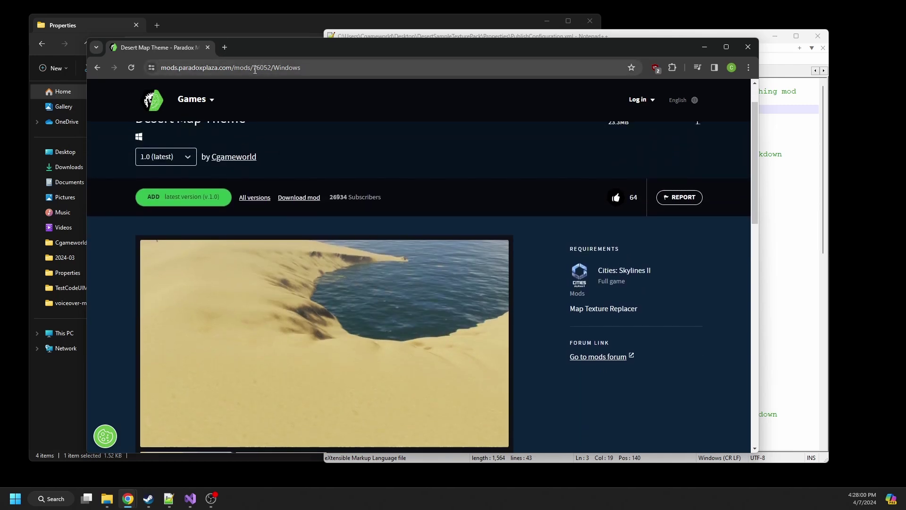
drag(253, 70, 286, 70)
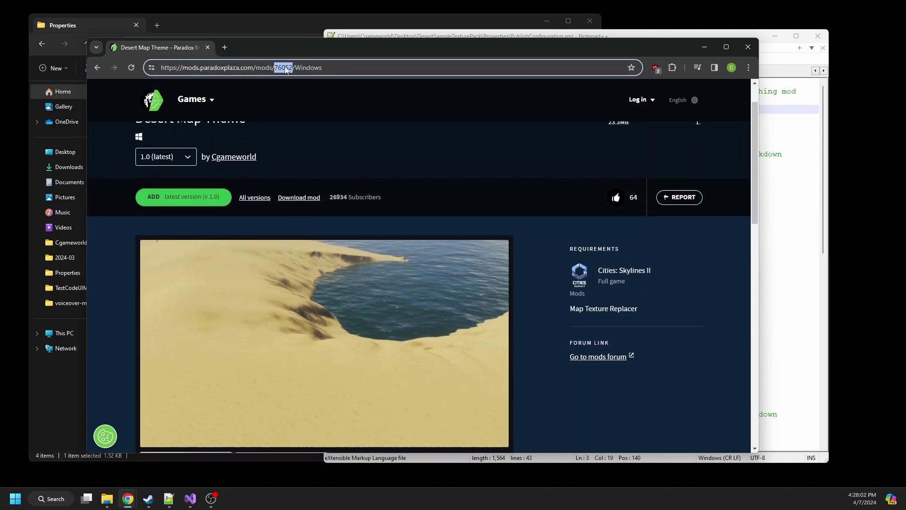
click(403, 39)
key(ctrl+v)
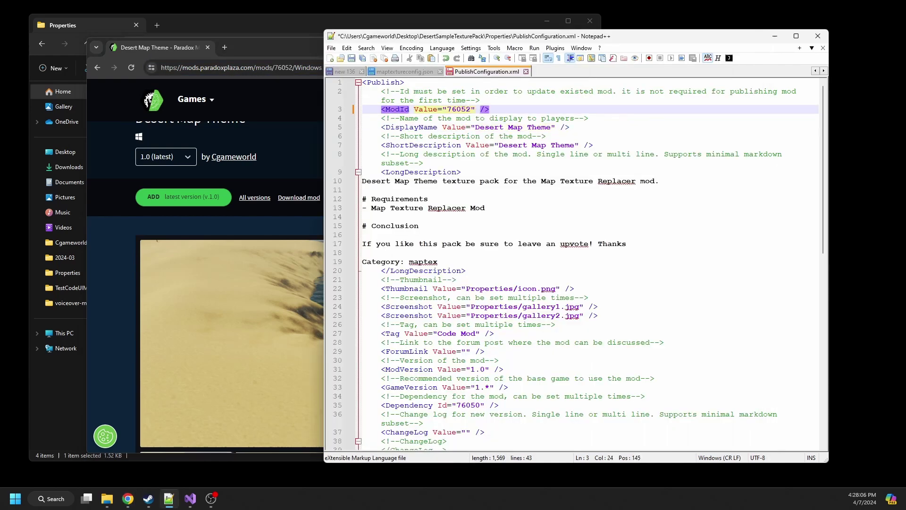
key(Up)
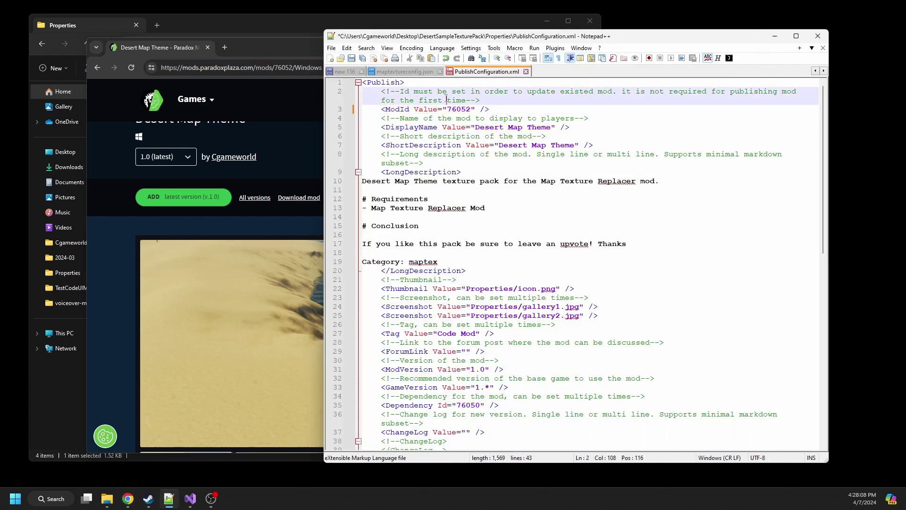
Set the ModVersion value in PublishConfiguration.xml to 1.0.1.
scroll(484, 251, down, 3)
scroll(476, 250, down, 2)
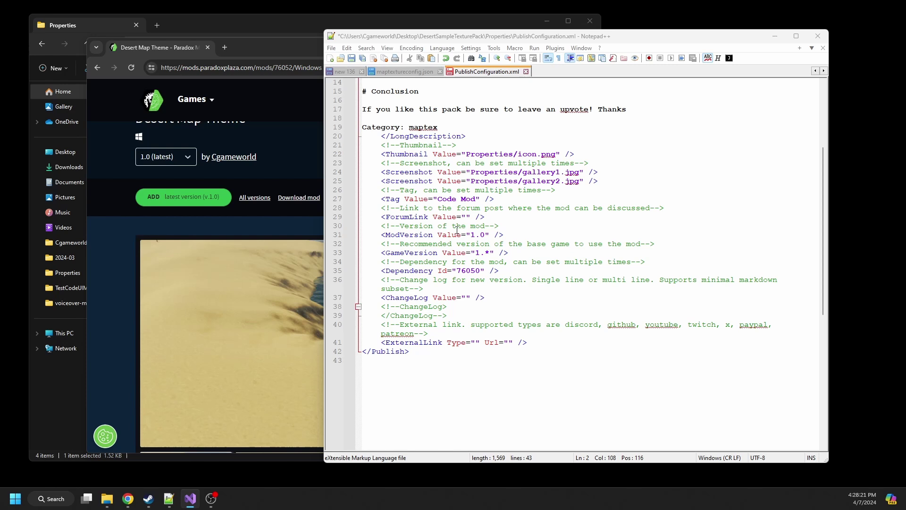
click(486, 235)
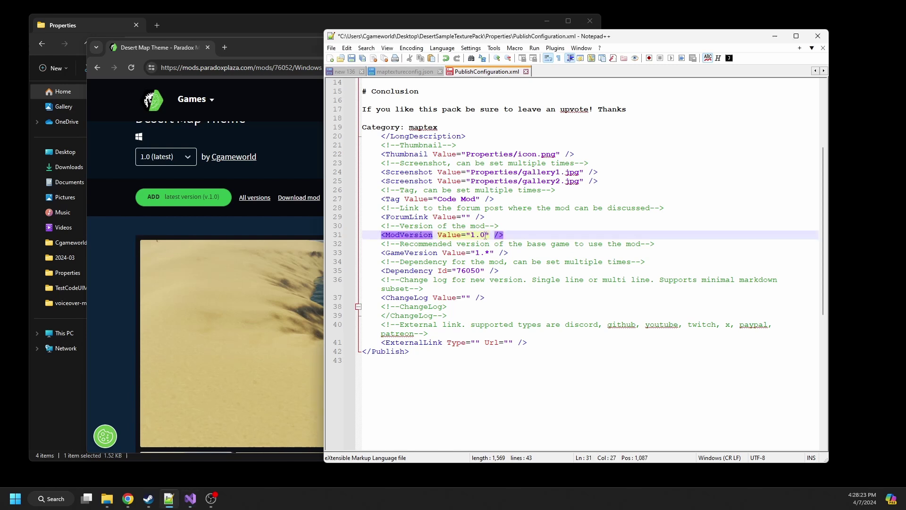
text(.1)
key(BackSpace)
key(BackSpace)
key(BackSpace)
key(BackSpace)
key(BackSpace)
text(2.0)
key(BackSpace)
key(BackSpace)
key(BackSpace)
text(1.0.1)
Replace the empty ChangeLog element and its commented-out block with the copied multi-line ChangeLog block for v2.1.2.
click(465, 297)
drag(382, 299, 487, 299)
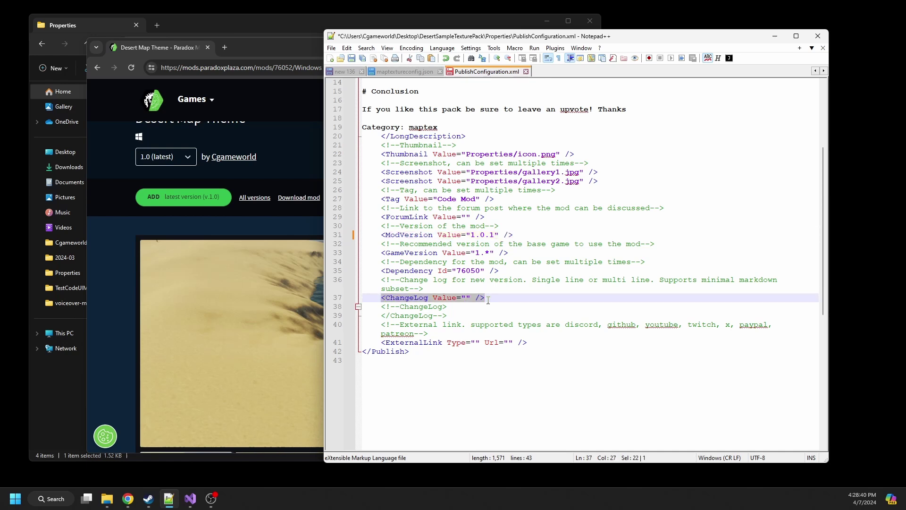
click(418, 298)
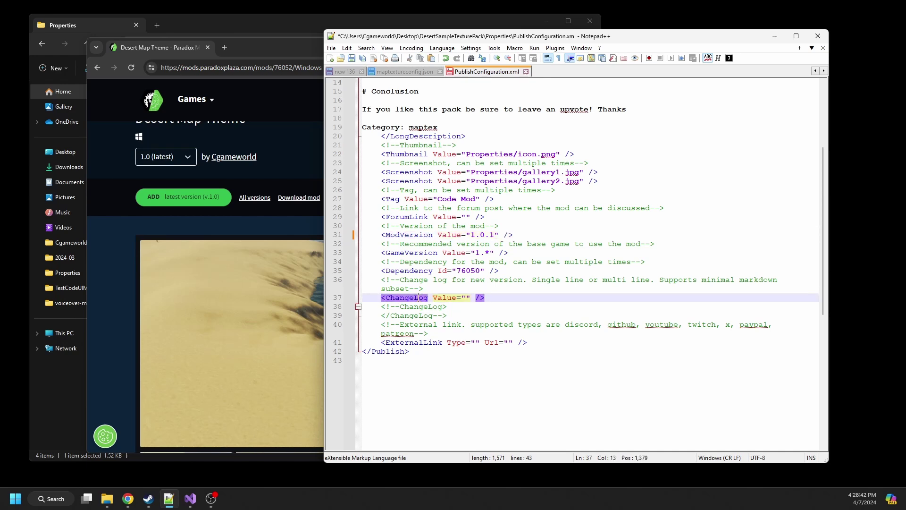
key(alt+Tab)
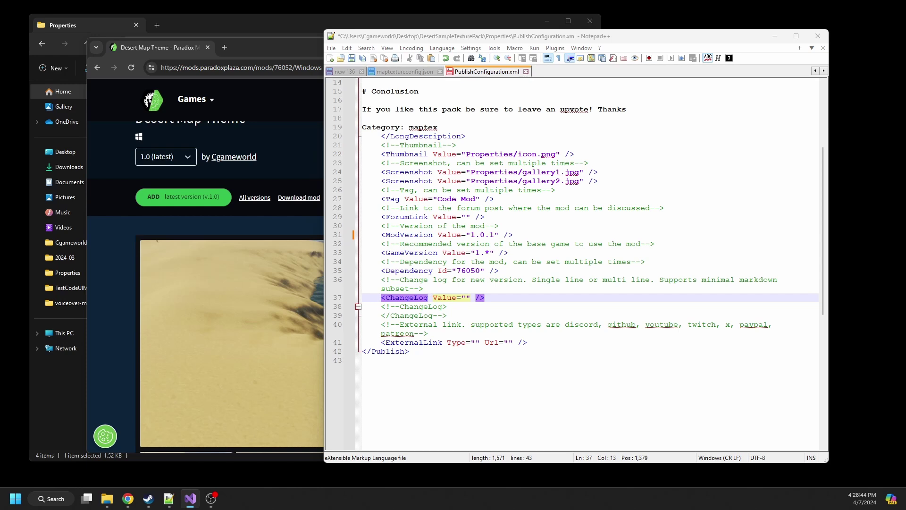
click(475, 303)
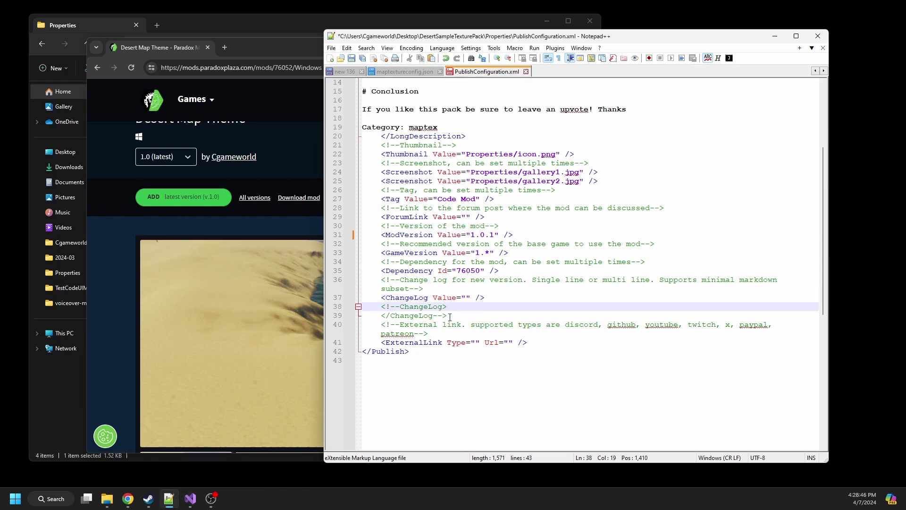
drag(453, 315, 373, 307)
key(Delete)
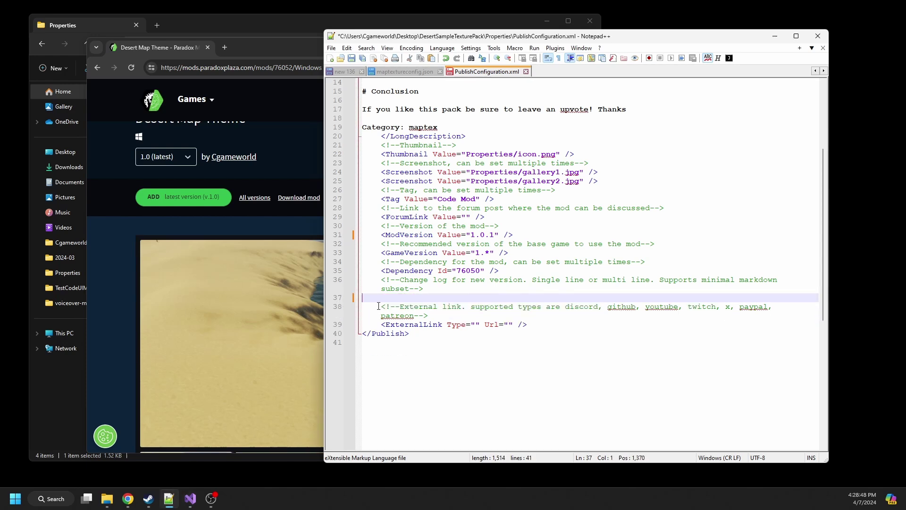
key(ctrl+v)
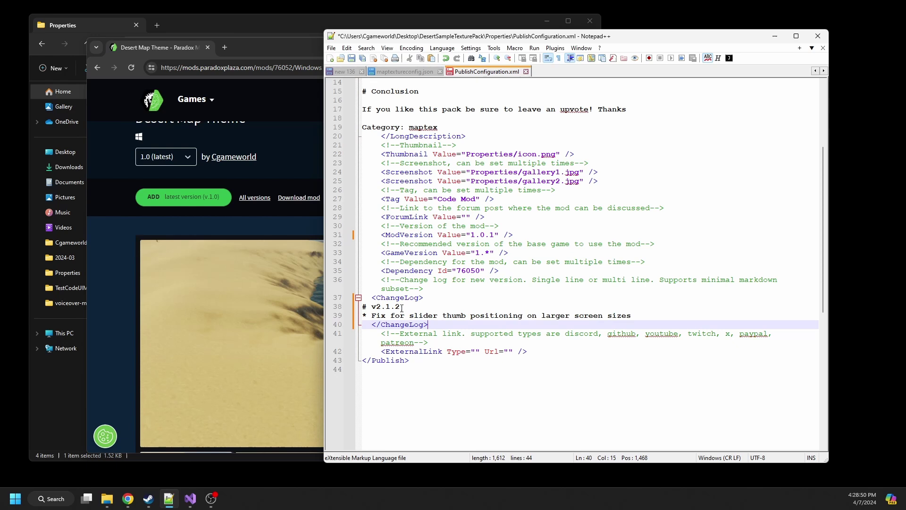
Change the change log heading to v1.0.1 and replace its bullet text with "your new changew".
drag(401, 307, 377, 307)
text(1)
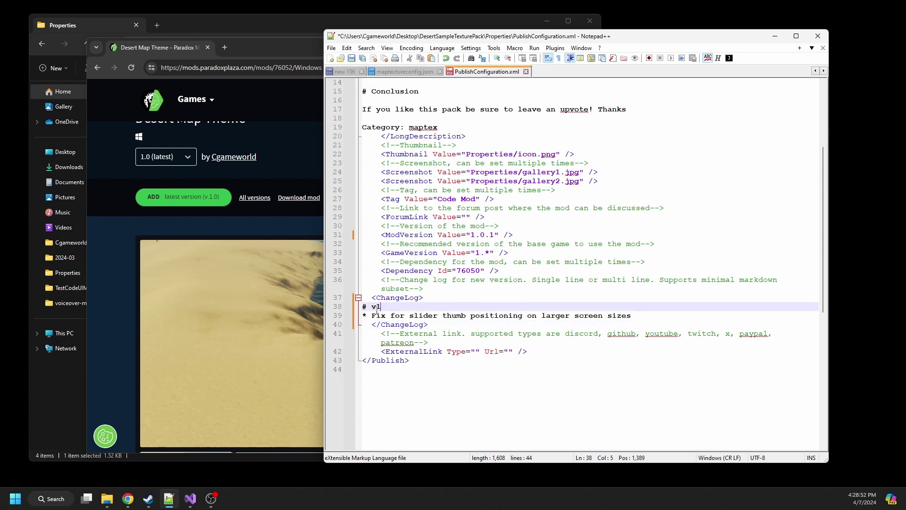
text(.01)
key(BackSpace)
text(.1)
drag(371, 315, 631, 315)
text(your new changew)
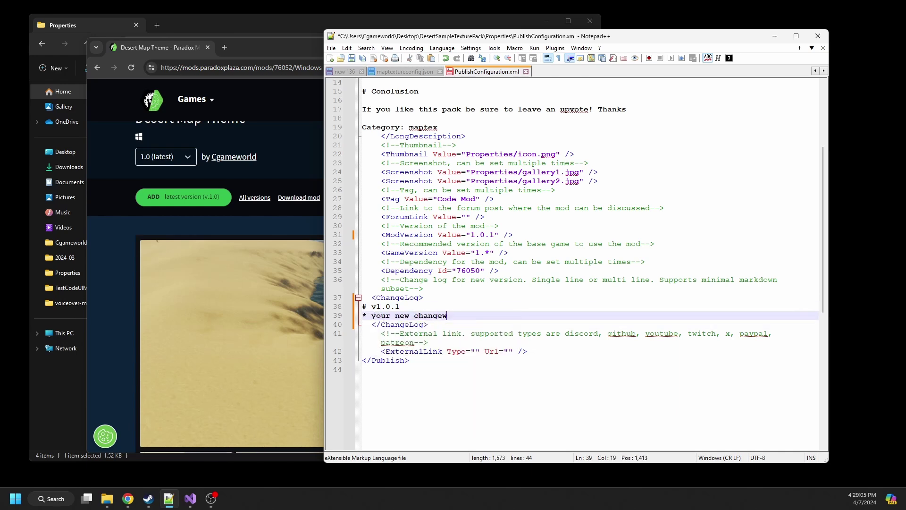
click(434, 312)
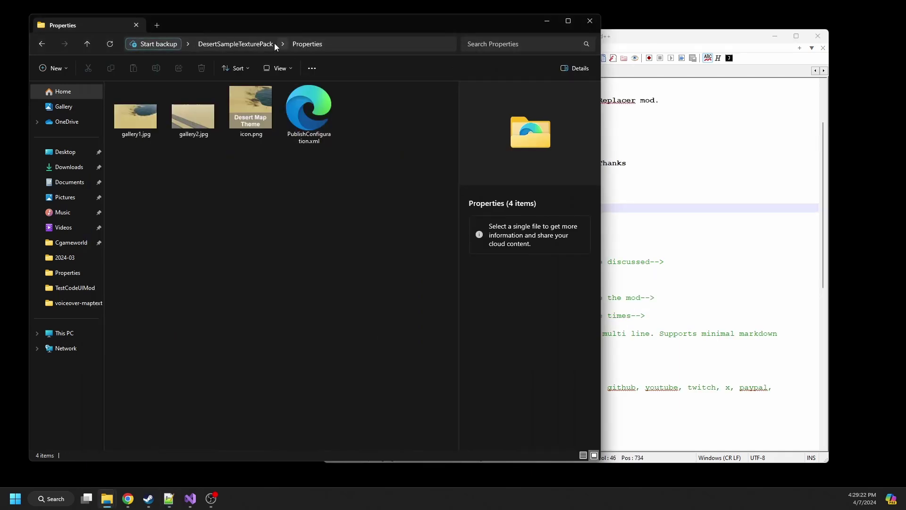
Go up to the DesertSampleTexturePack folder in File Explorer and open a terminal there.
click(271, 44)
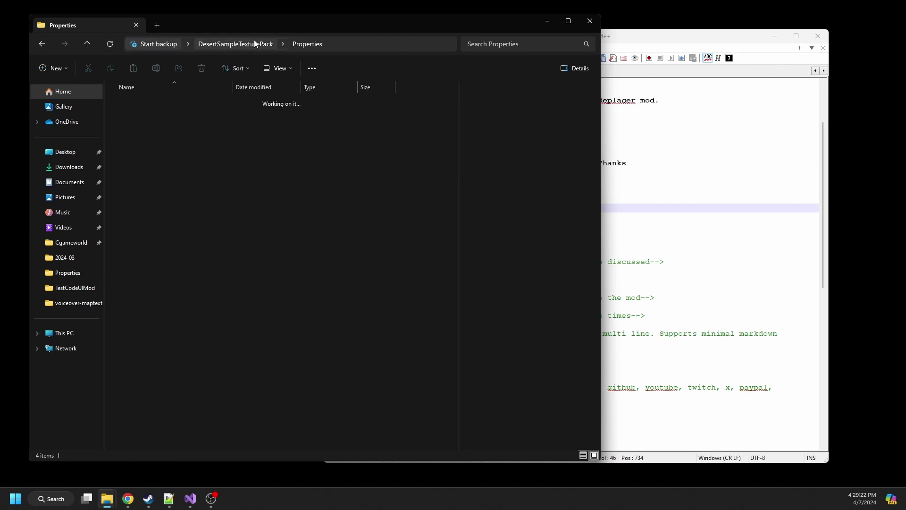
click(230, 174)
right_click(174, 150)
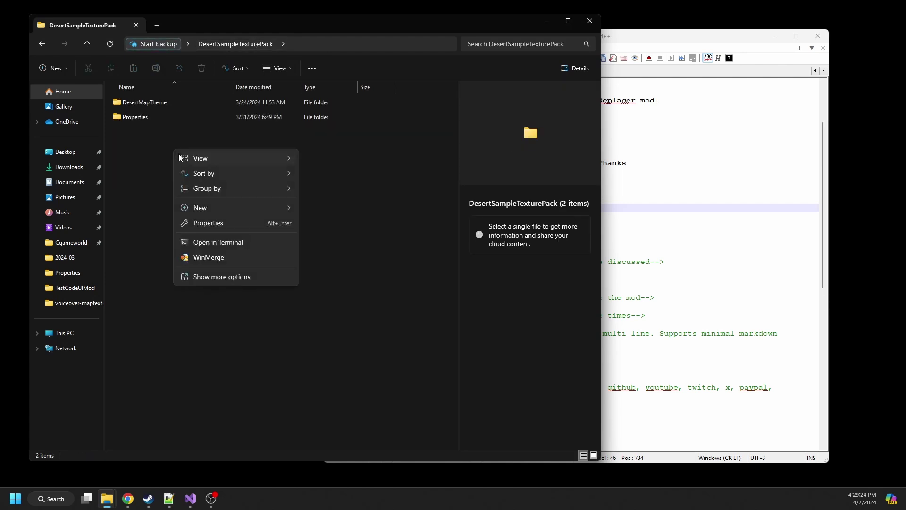
click(207, 242)
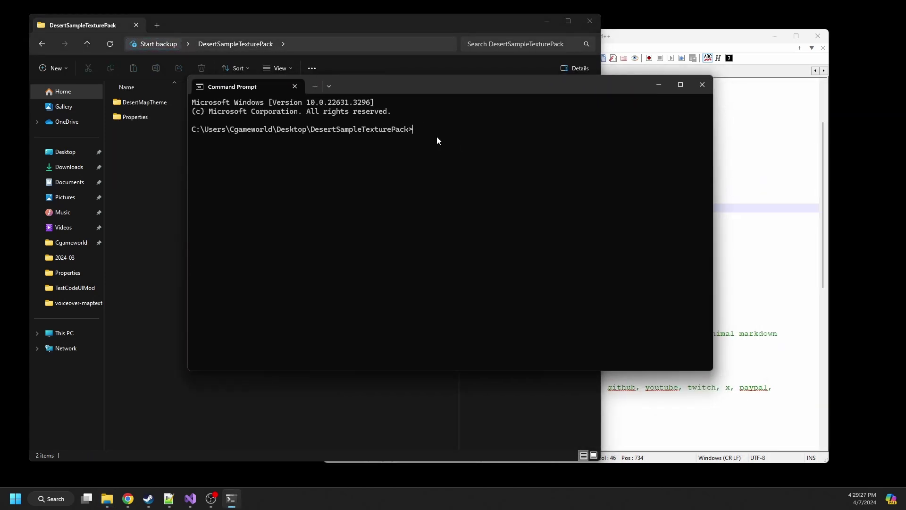
drag(450, 165, 521, 117)
click(555, 106)
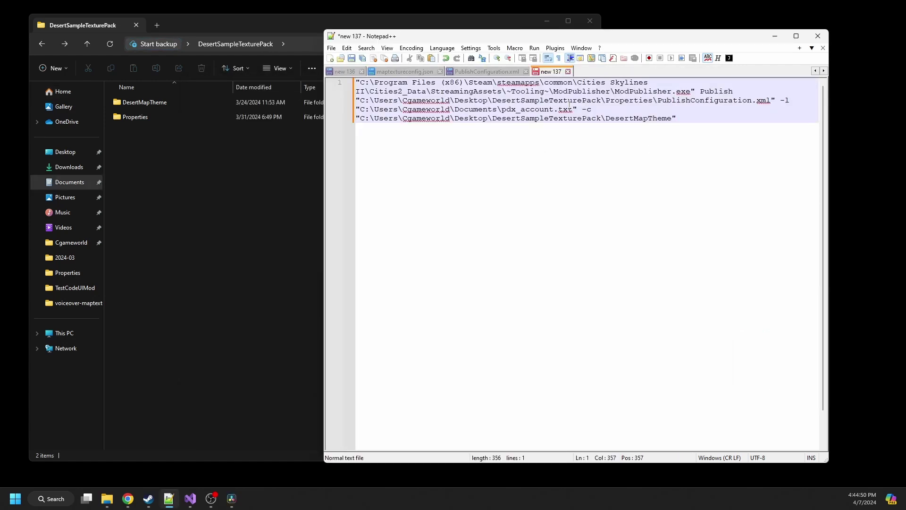
Replace Publish with NewVersion in the upload command in Notepad++, then copy the whole command into the DesertSampleTexturePack terminal.
drag(734, 92, 700, 90)
text(NewVersion)
key(ctrl+a)
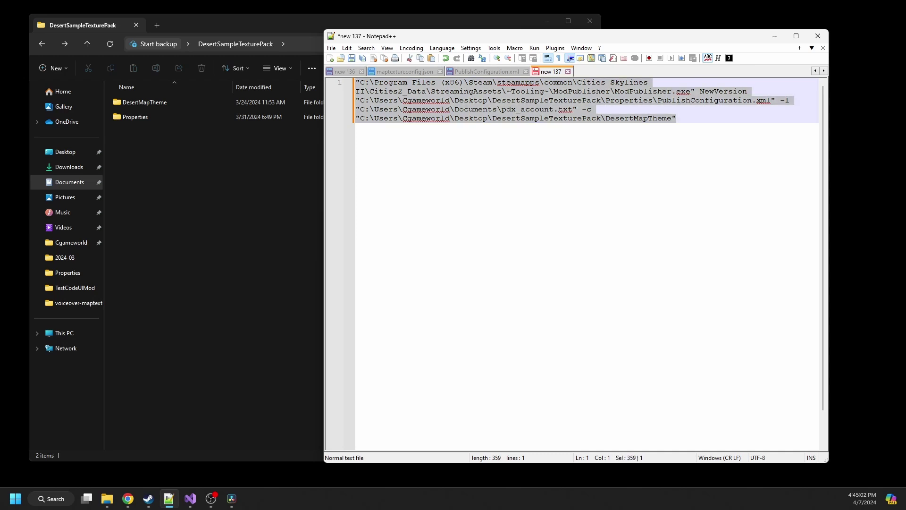
text("C:\Program Files (x86)\Steam\steamapps\common\Cities Skylines II\Cities2_Data\StreamingAssets\~Tooling~\ModPublisher\ModPublisher.exe" NewVersion "C:\Users\Cgameworld\Desktop\DesertSampleTexturePack\Properties\PublishConfiguration.xml" -l "C:\Users\Cgameworld\Documents\pdx_account.txt" -c "C:\Users\Cgameworld\Desktop\DesertSampleTexturePack\DesertMapTheme")
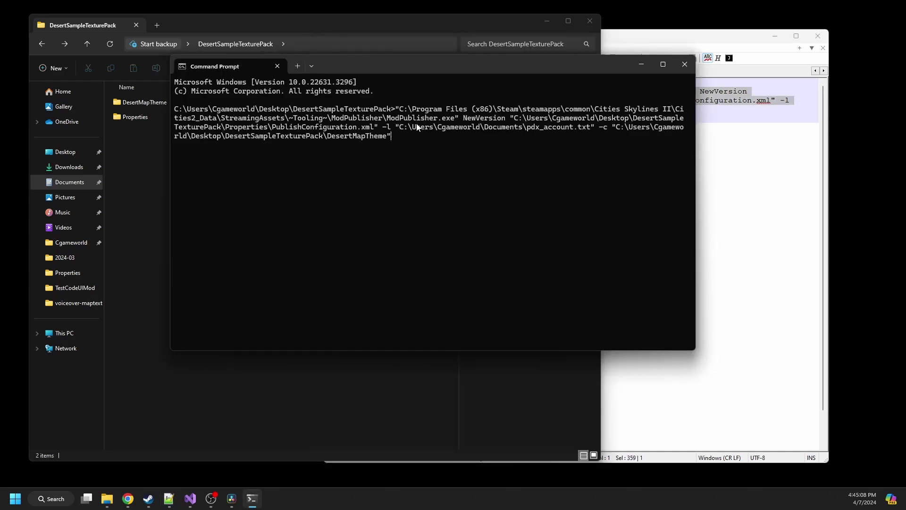